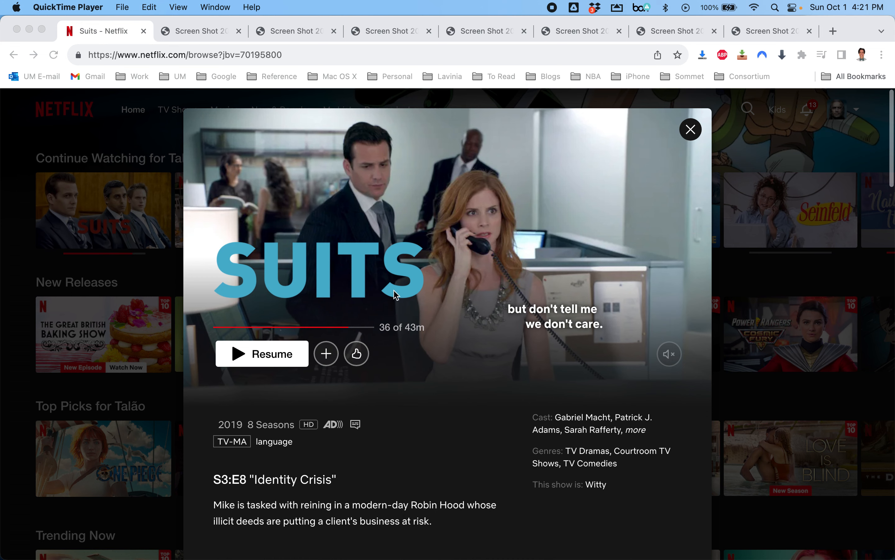
Review the seven Suits scene screenshots in the open browser tabs, in order, for the details of the missing-money problem.
{"action": "left_click", "coordinate": [210, 32]}
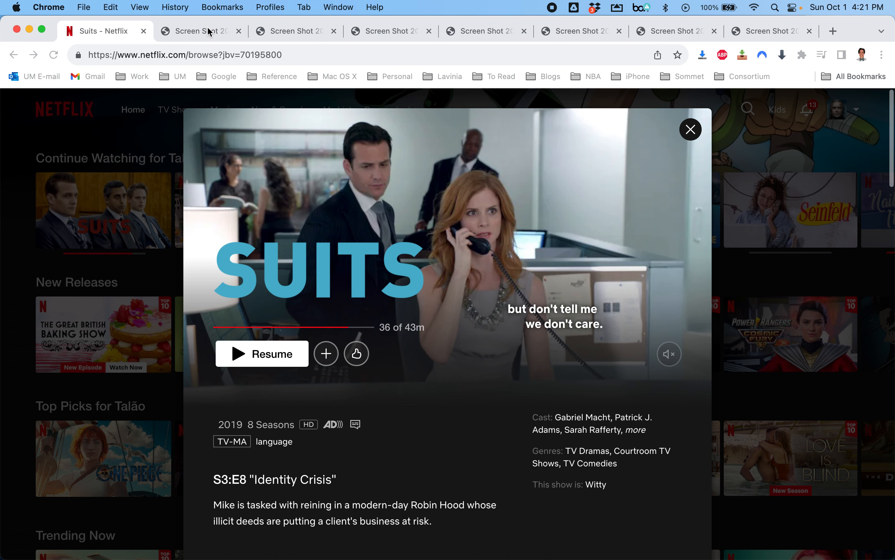
{"action": "left_click", "coordinate": [210, 32]}
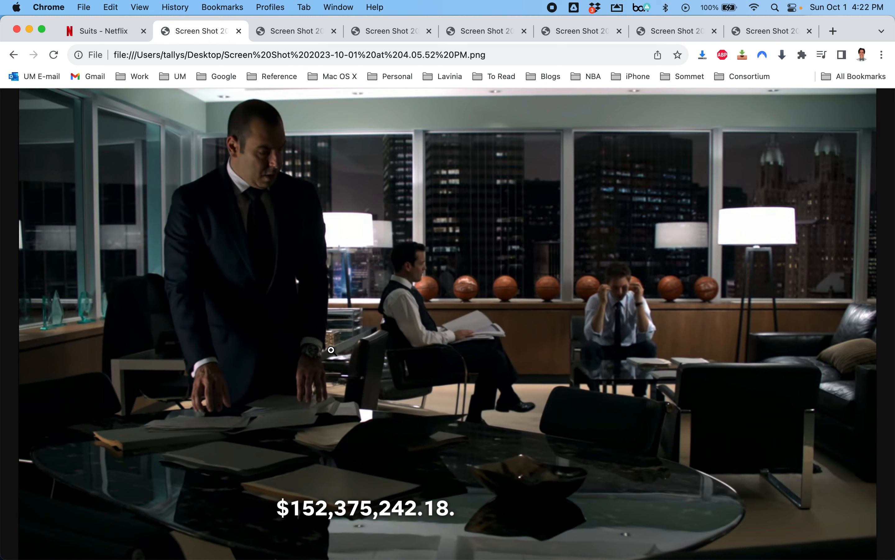
{"action": "left_click", "coordinate": [307, 33]}
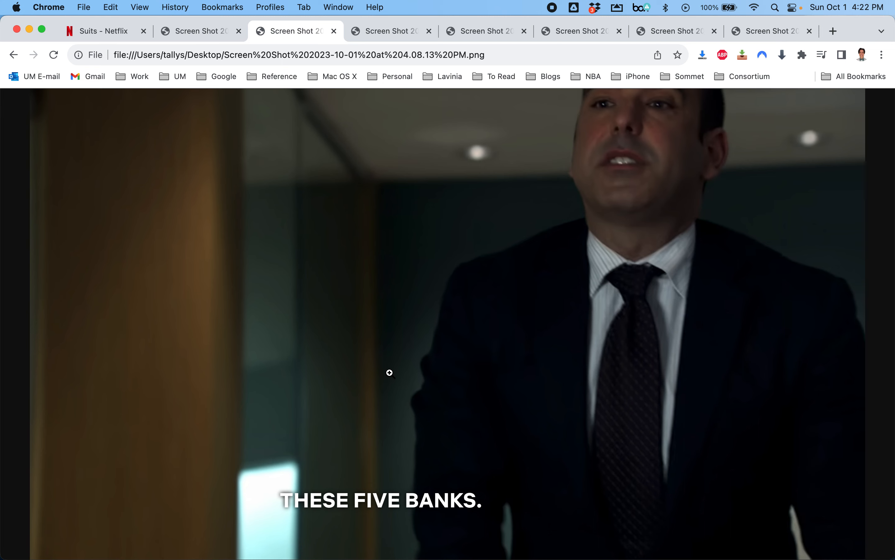
{"action": "left_click", "coordinate": [388, 31]}
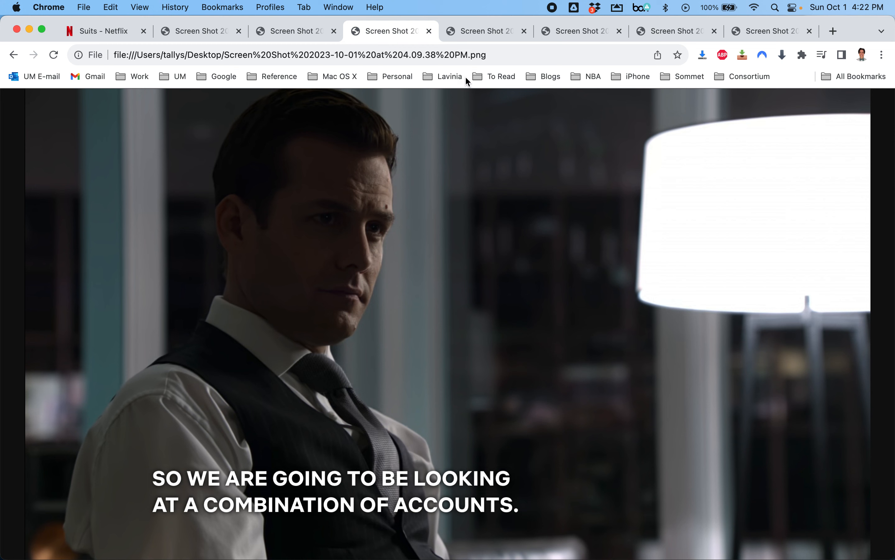
{"action": "left_click", "coordinate": [488, 33]}
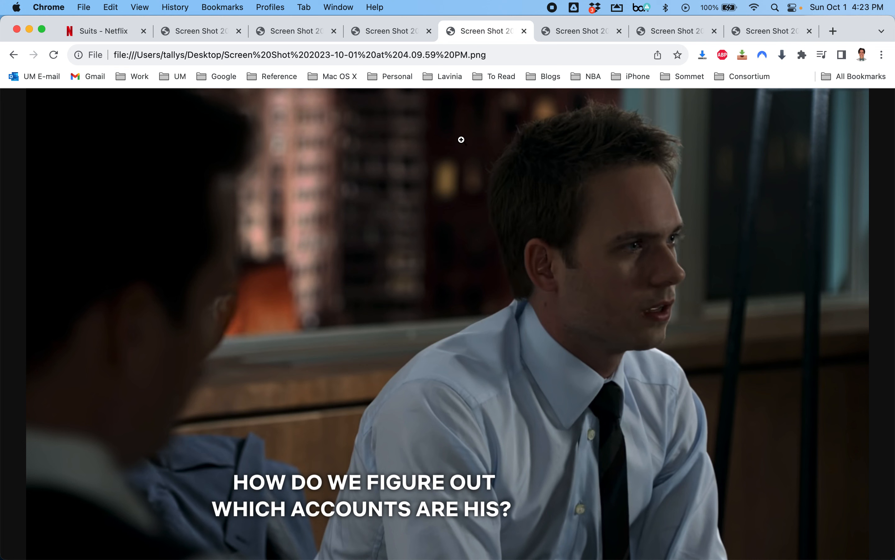
{"action": "left_click", "coordinate": [574, 29]}
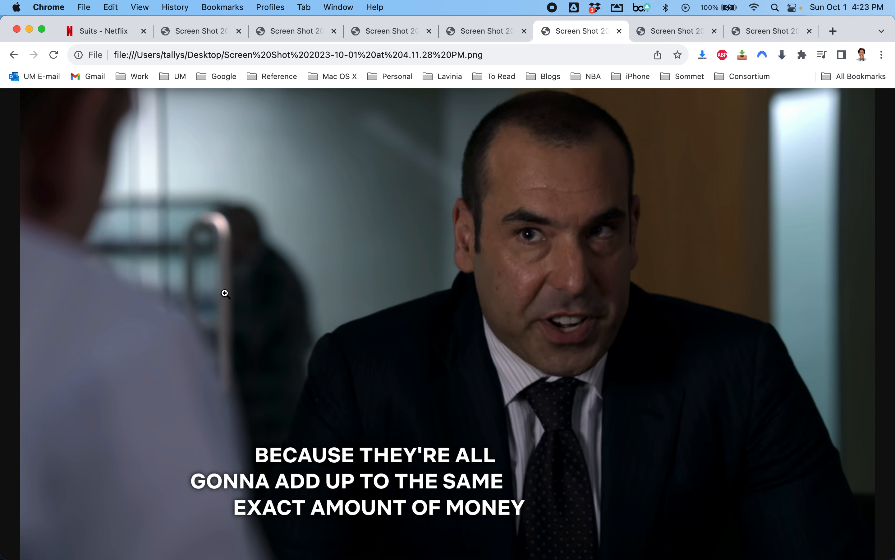
{"action": "left_click", "coordinate": [666, 36]}
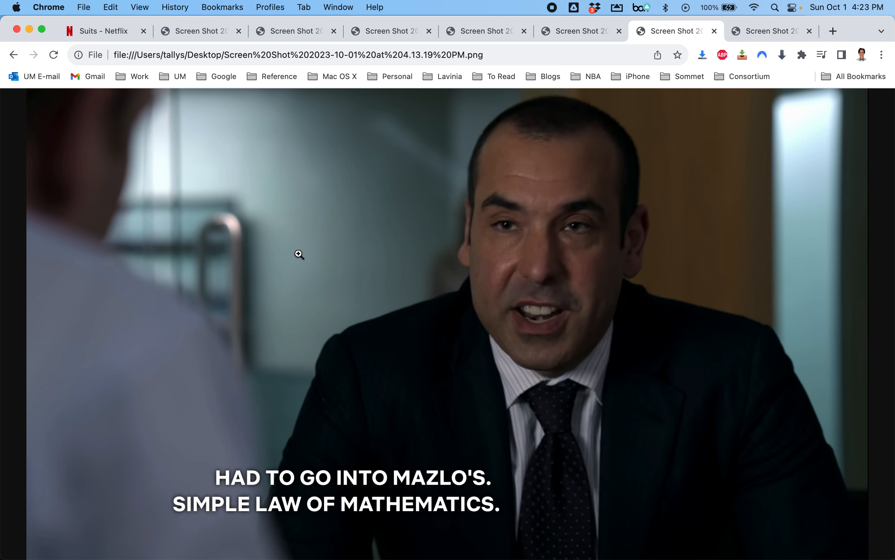
{"action": "left_click", "coordinate": [754, 39]}
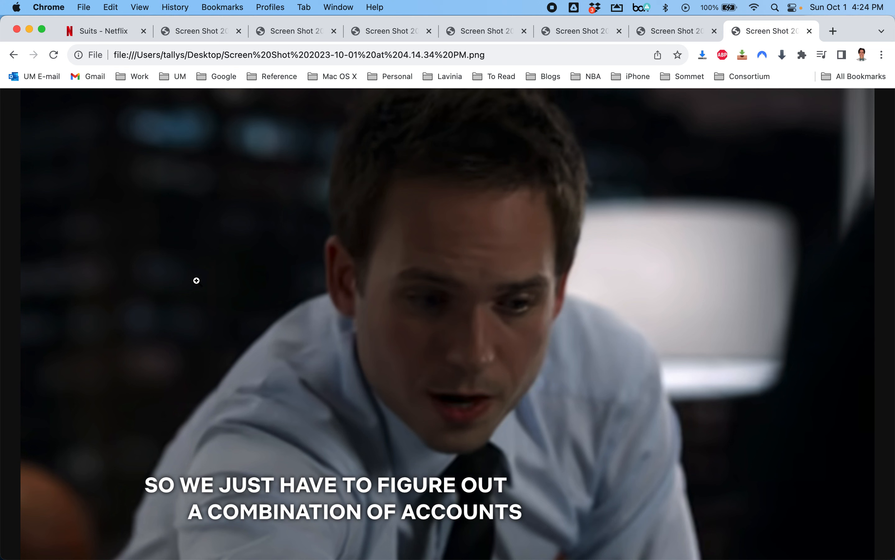
Switch to the Suits bank accounts workbook in Excel and examine the full list of deposits in column B of the Empty sheet.
{"action": "key", "text": "super+Tab"}
{"action": "key", "text": "super+Tab"}
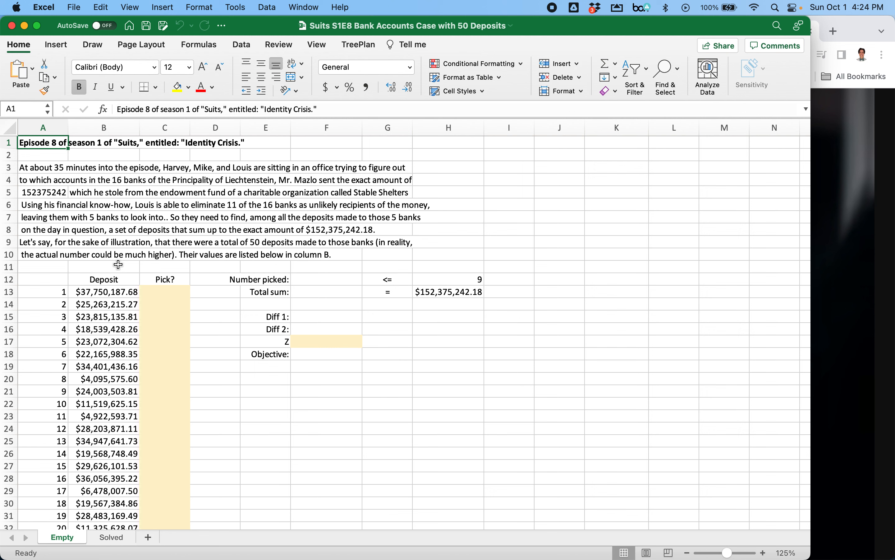
{"action": "left_click", "coordinate": [111, 293]}
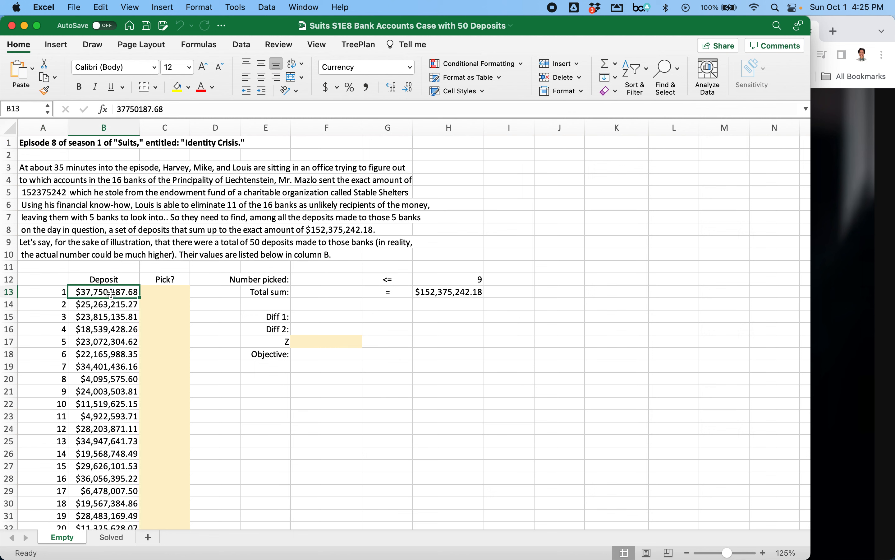
{"action": "key", "text": "Down"}
{"action": "key", "text": "Down"}
{"action": "key", "text": "Down"}
{"action": "key", "text": "Down"}
{"action": "key", "text": "Down"}
{"action": "key", "text": "Down"}
{"action": "key", "text": "Down"}
{"action": "key", "text": "Down"}
{"action": "key", "text": "Down"}
{"action": "key", "text": "Down"}
{"action": "key", "text": "Down"}
{"action": "key", "text": "Down"}
{"action": "key", "text": "Down"}
{"action": "key", "text": "Down"}
{"action": "key", "text": "Down"}
{"action": "key", "text": "Down"}
{"action": "key", "text": "Down"}
{"action": "key", "text": "Down"}
{"action": "key", "text": "Down"}
{"action": "key", "text": "Down"}
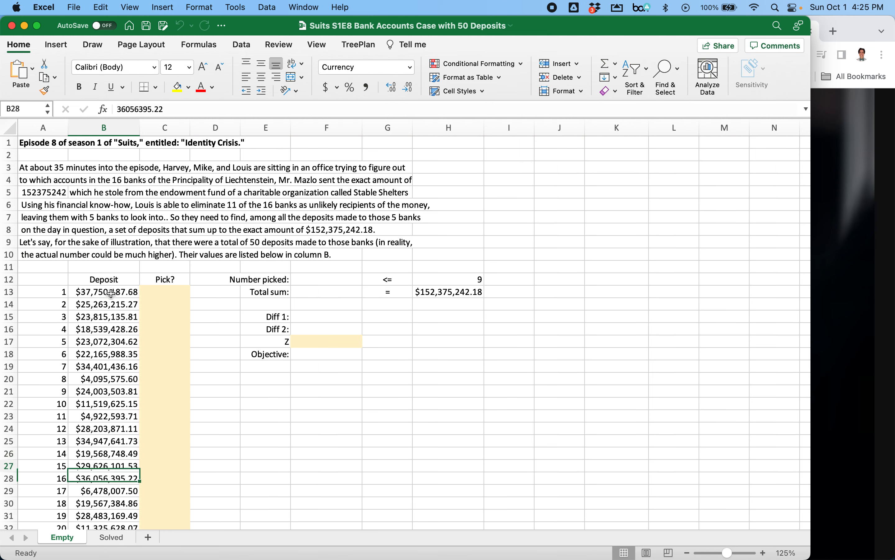
{"action": "key", "text": "Down"}
{"action": "key", "text": "Down"}
{"action": "key", "text": "Down"}
{"action": "key", "text": "Down"}
{"action": "key", "text": "Down"}
{"action": "key", "text": "Down"}
{"action": "key", "text": "Down"}
{"action": "key", "text": "Down"}
{"action": "key", "text": "Down"}
{"action": "key", "text": "Down"}
{"action": "key", "text": "Down"}
{"action": "key", "text": "Down"}
{"action": "key", "text": "Down"}
{"action": "key", "text": "Down"}
{"action": "key", "text": "Down"}
{"action": "key", "text": "Down"}
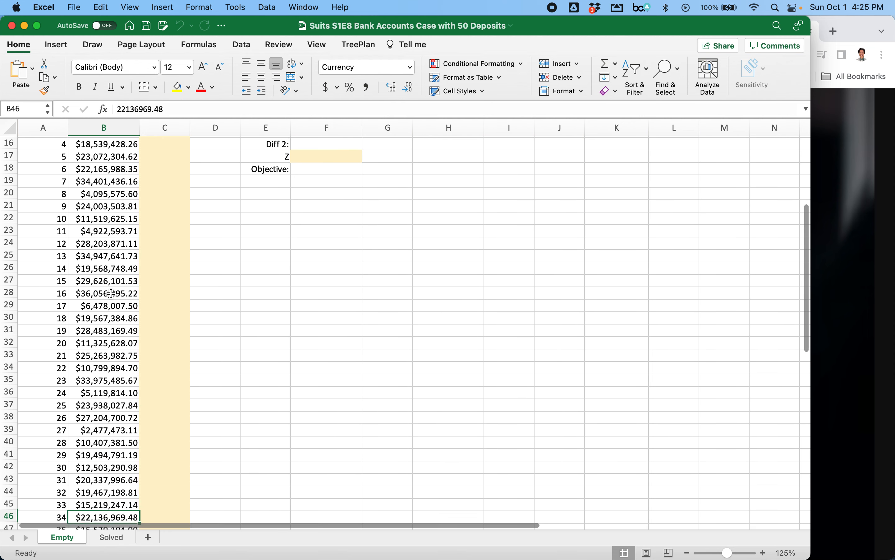
{"action": "key", "text": "Down"}
{"action": "key", "text": "Down"}
{"action": "key", "text": "Down"}
{"action": "key", "text": "Down"}
{"action": "key", "text": "Down"}
{"action": "key", "text": "Down"}
{"action": "key", "text": "Down"}
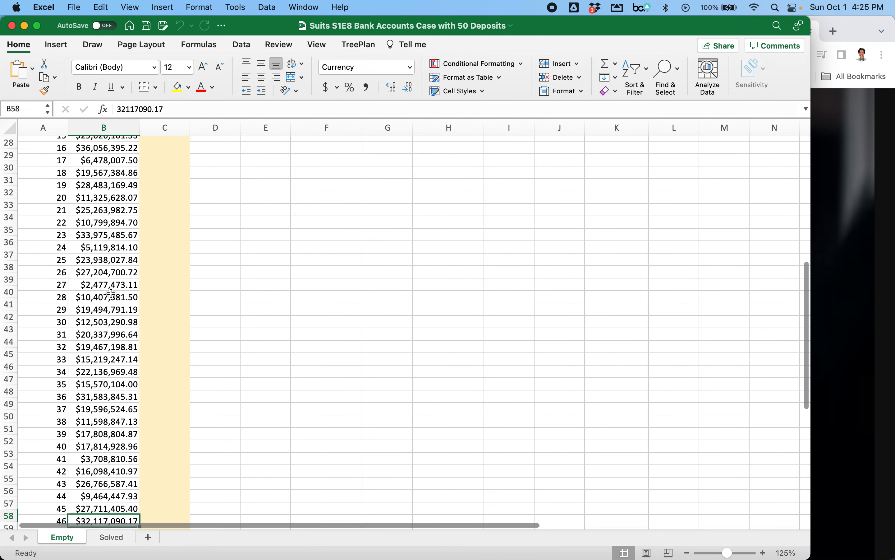
{"action": "key", "text": "Up"}
{"action": "key", "text": "Up"}
{"action": "key", "text": "Up"}
{"action": "key", "text": "Up"}
{"action": "key", "text": "Up"}
{"action": "key", "text": "Up"}
{"action": "key", "text": "Up"}
{"action": "key", "text": "Up"}
{"action": "key", "text": "Up"}
{"action": "key", "text": "Up"}
{"action": "key", "text": "Up"}
{"action": "key", "text": "Up"}
{"action": "key", "text": "Up"}
{"action": "key", "text": "Up"}
{"action": "key", "text": "Up"}
{"action": "key", "text": "Up"}
{"action": "key", "text": "Up"}
{"action": "key", "text": "Up"}
{"action": "key", "text": "Up"}
{"action": "key", "text": "Up"}
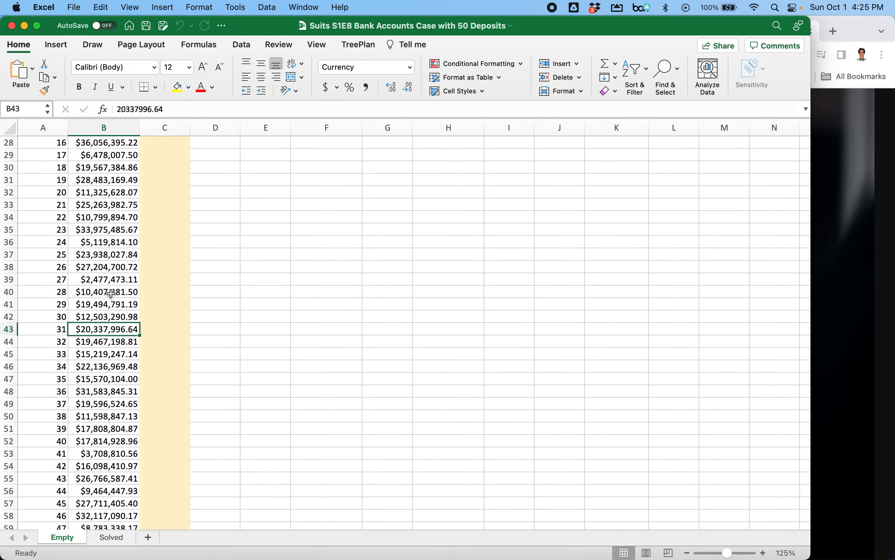
{"action": "key", "text": "Up"}
{"action": "key", "text": "Up"}
{"action": "key", "text": "Up"}
{"action": "key", "text": "Up"}
{"action": "key", "text": "Up"}
{"action": "key", "text": "Up"}
{"action": "key", "text": "Up"}
{"action": "key", "text": "Up"}
{"action": "key", "text": "Up"}
{"action": "key", "text": "Up"}
{"action": "key", "text": "Up"}
{"action": "key", "text": "Up"}
{"action": "key", "text": "Up"}
{"action": "key", "text": "Up"}
{"action": "key", "text": "Up"}
{"action": "key", "text": "Up"}
{"action": "key", "text": "Up"}
{"action": "key", "text": "Up"}
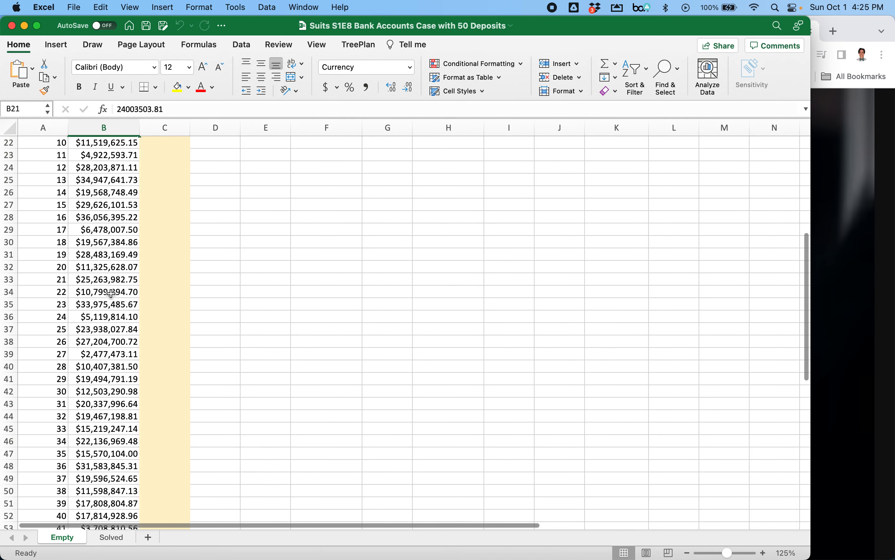
{"action": "key", "text": "Up"}
{"action": "key", "text": "Up"}
{"action": "key", "text": "Up"}
{"action": "key", "text": "Up"}
{"action": "key", "text": "Up"}
{"action": "key", "text": "Up"}
{"action": "key", "text": "Up"}
{"action": "key", "text": "Up"}
{"action": "key", "text": "Up"}
{"action": "key", "text": "Up"}
{"action": "key", "text": "Up"}
{"action": "key", "text": "Up"}
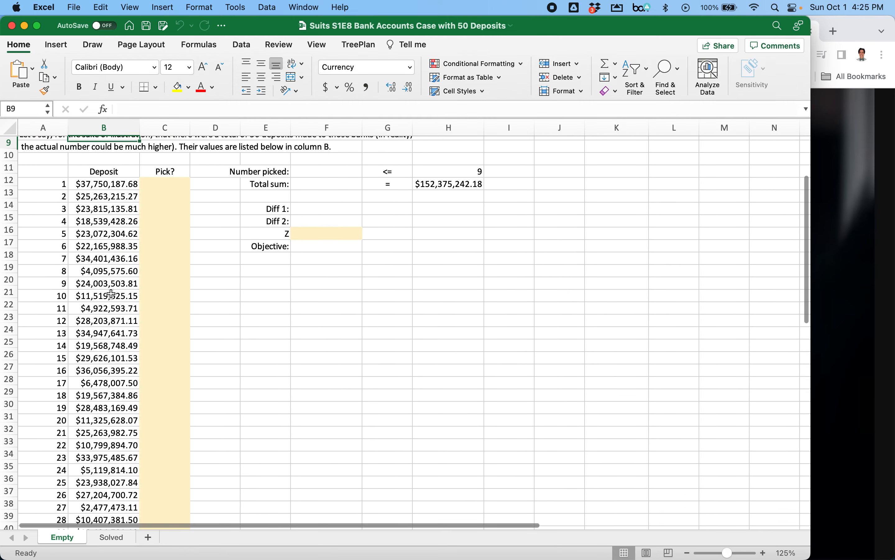
{"action": "key", "text": "Up"}
{"action": "key", "text": "Up"}
{"action": "key", "text": "Up"}
{"action": "key", "text": "Up"}
{"action": "key", "text": "Up"}
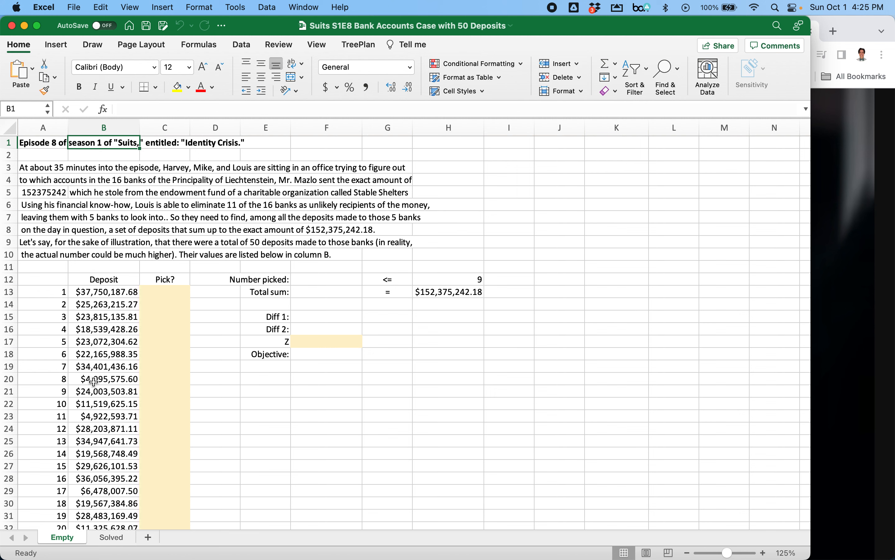
Examine the target total in H13, the first six deposits and the shaded Pick? cells in column C.
{"action": "left_click", "coordinate": [435, 295]}
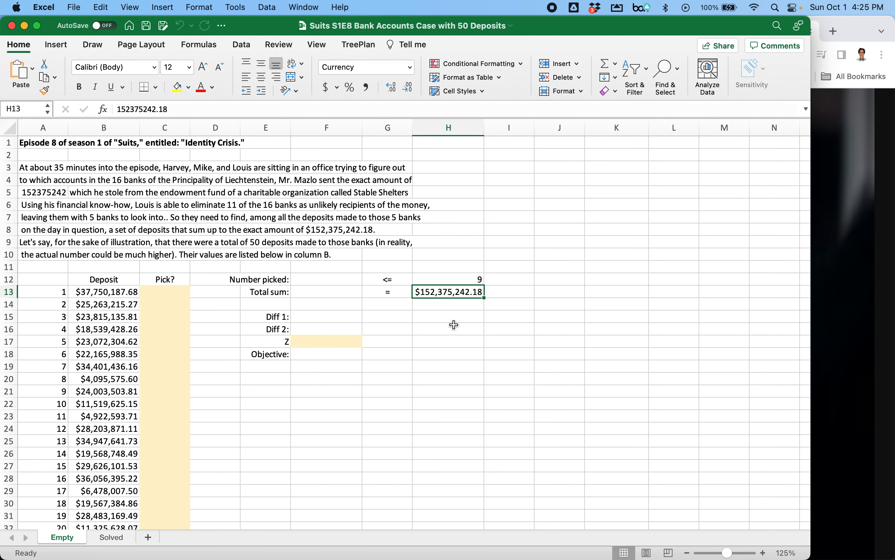
{"action": "left_click", "coordinate": [171, 330]}
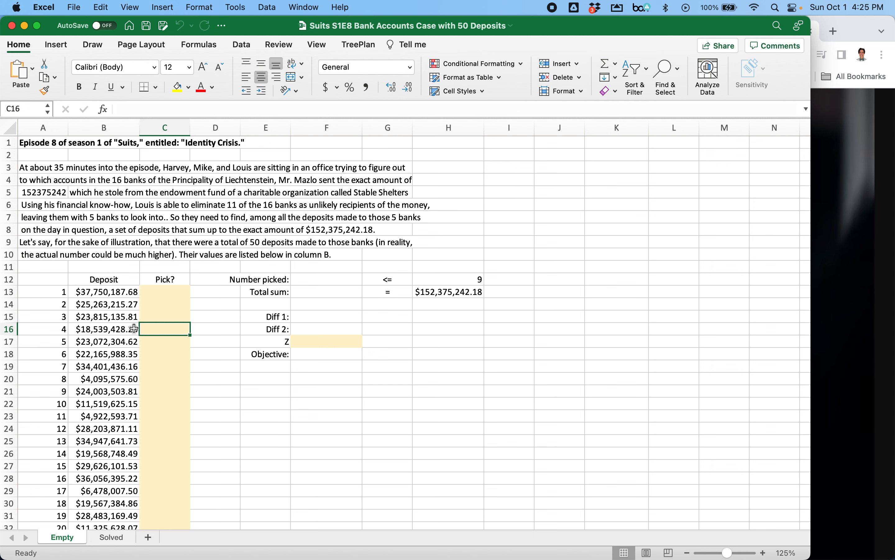
{"action": "left_click", "coordinate": [133, 292]}
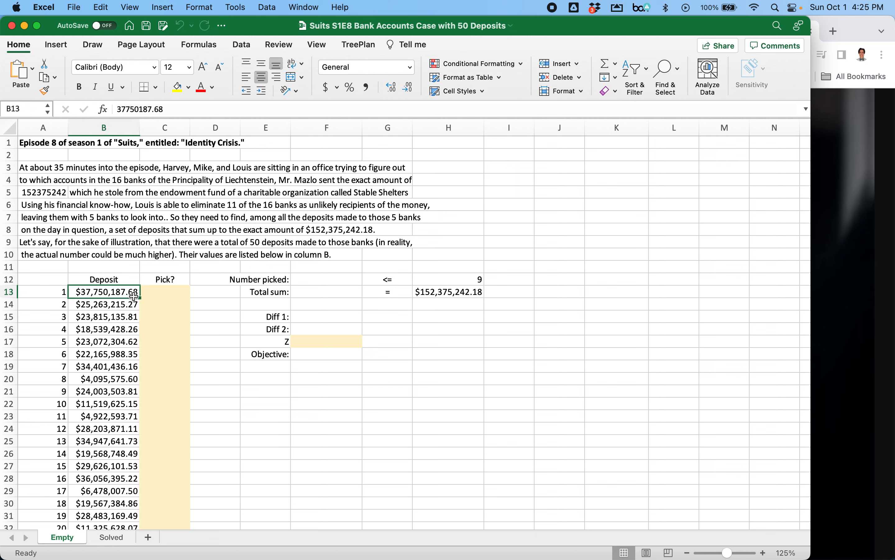
{"action": "left_click", "coordinate": [132, 303]}
{"action": "left_click", "coordinate": [130, 317]}
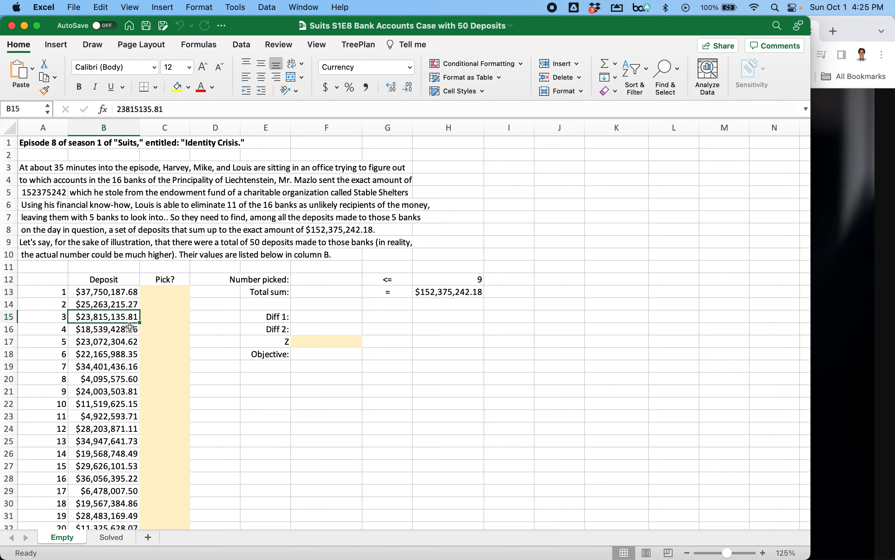
{"action": "left_click", "coordinate": [131, 327]}
{"action": "left_click", "coordinate": [128, 342]}
{"action": "left_click", "coordinate": [128, 354]}
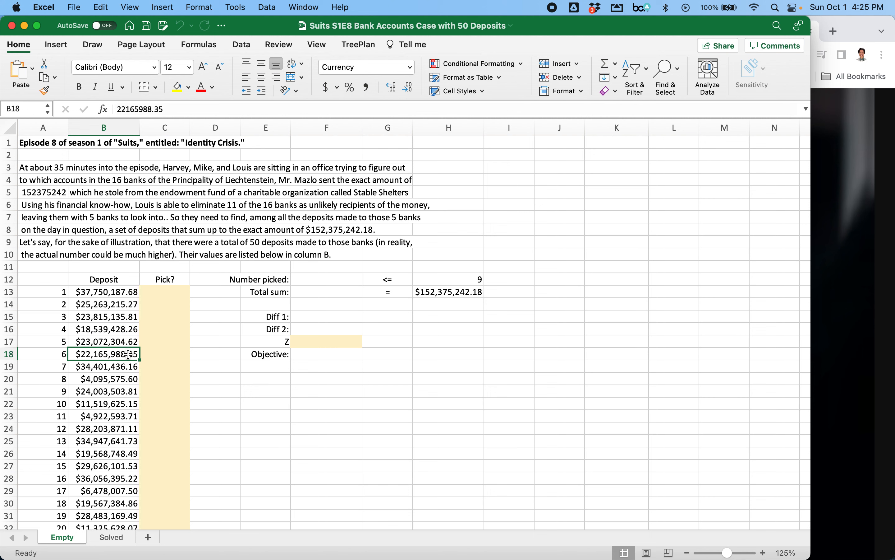
{"action": "left_click", "coordinate": [171, 294]}
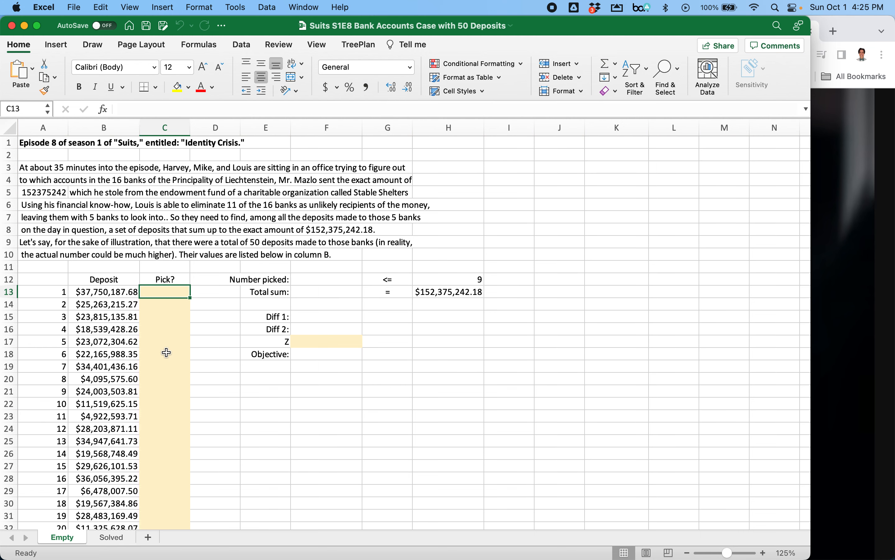
{"action": "scroll", "coordinate": [167, 352], "scroll_direction": "down", "scroll_amount": 10}
{"action": "scroll", "coordinate": [167, 352], "scroll_direction": "up", "scroll_amount": 8}
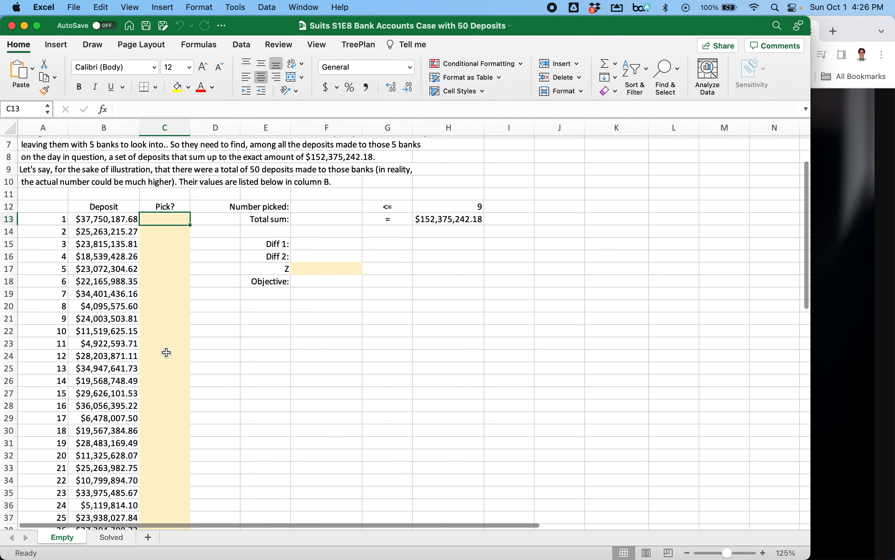
{"action": "scroll", "coordinate": [167, 352], "scroll_direction": "up", "scroll_amount": 6}
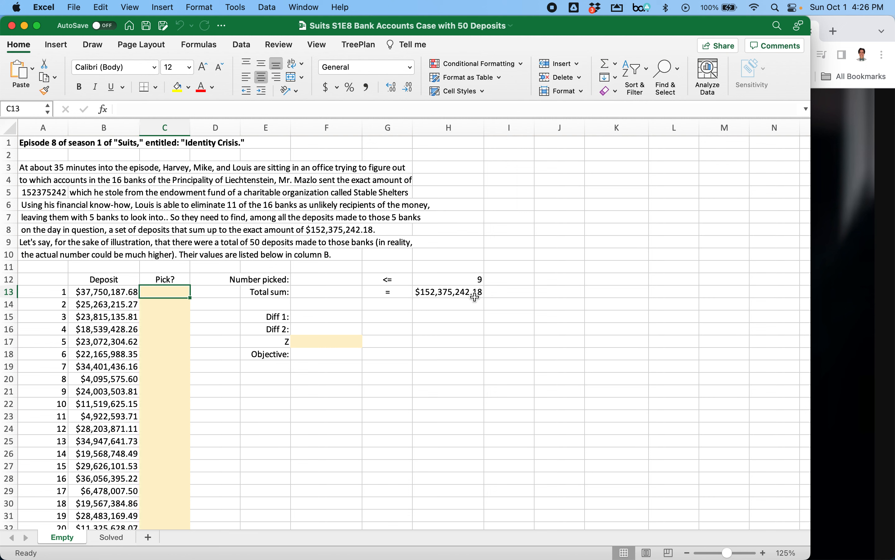
Enter =sumproduct(B13:B62,C13:C62) in F13 to calculate the total sum of the picked deposits.
{"action": "left_click", "coordinate": [330, 292]}
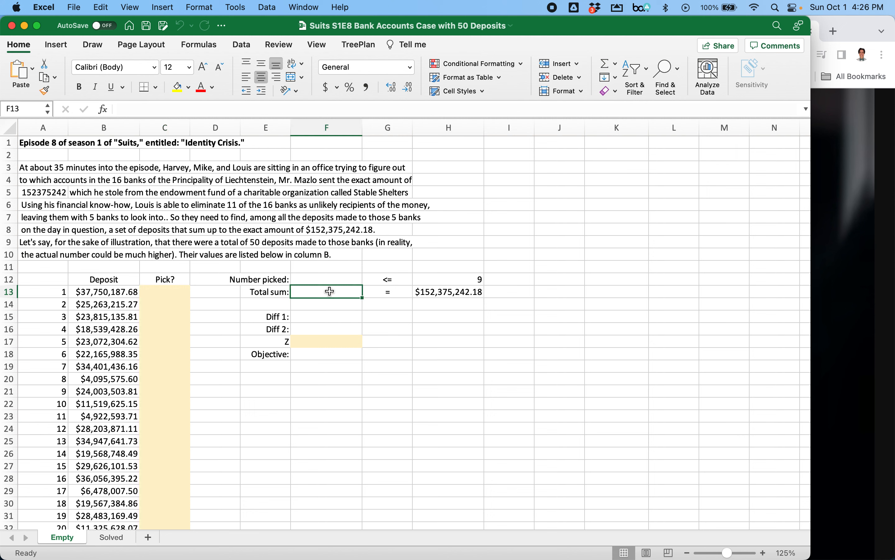
{"action": "type", "text": "="}
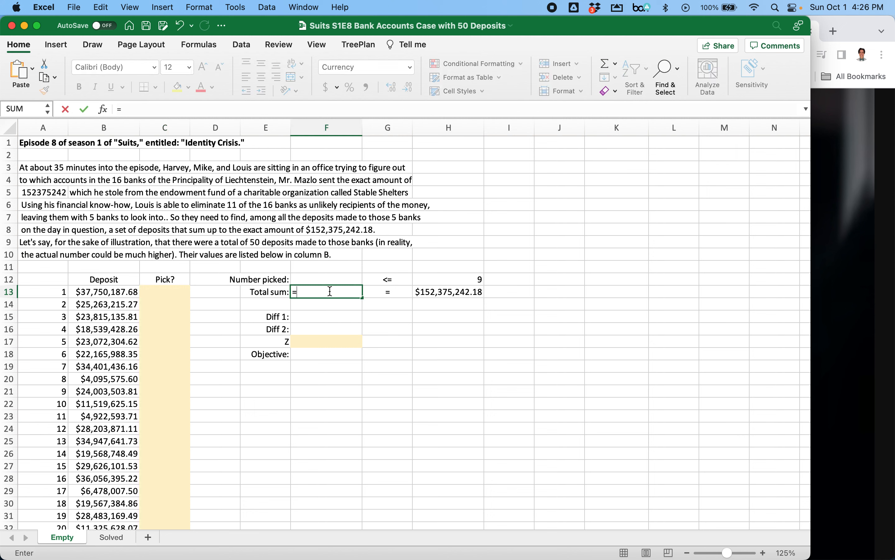
{"action": "type", "text": "sumproduct("}
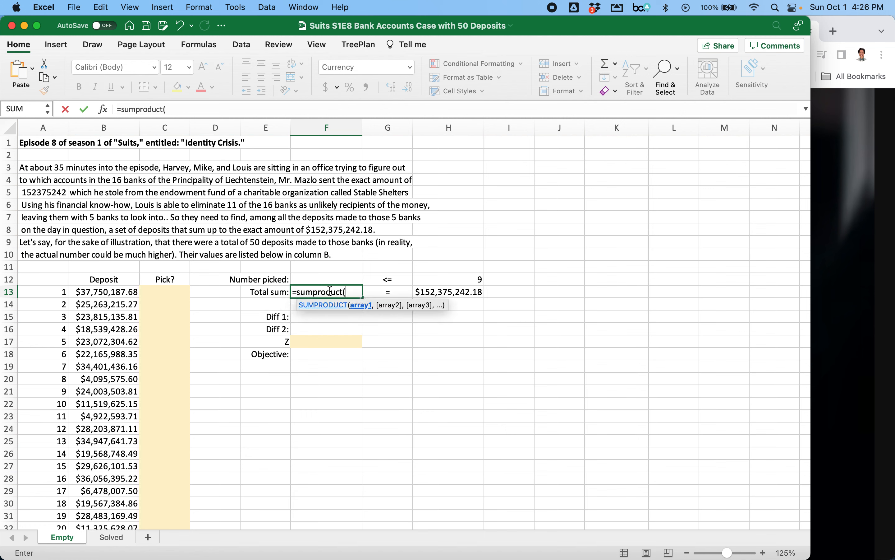
{"action": "left_click", "coordinate": [124, 292]}
{"action": "left_click_drag", "start_coordinate": [125, 292], "coordinate": [101, 459]}
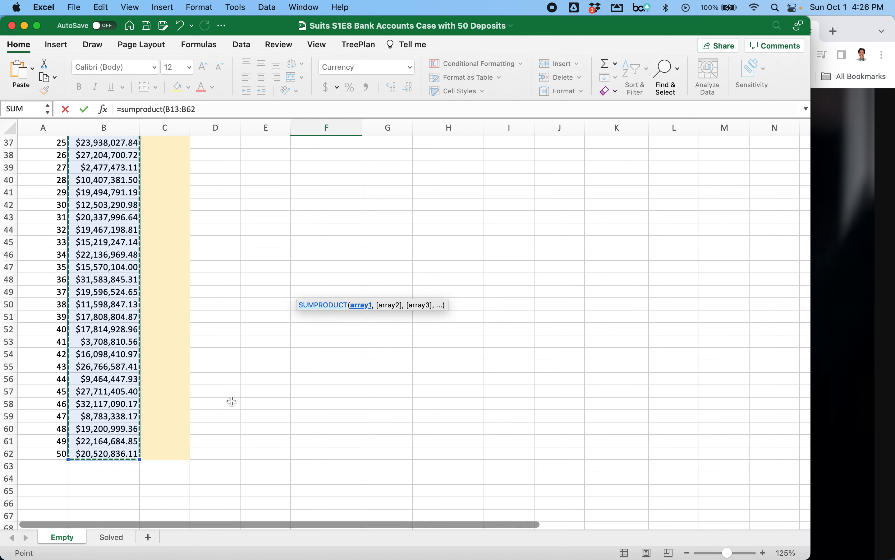
{"action": "scroll", "coordinate": [232, 400], "scroll_direction": "up", "scroll_amount": 10}
{"action": "scroll", "coordinate": [232, 400], "scroll_direction": "up", "scroll_amount": 3}
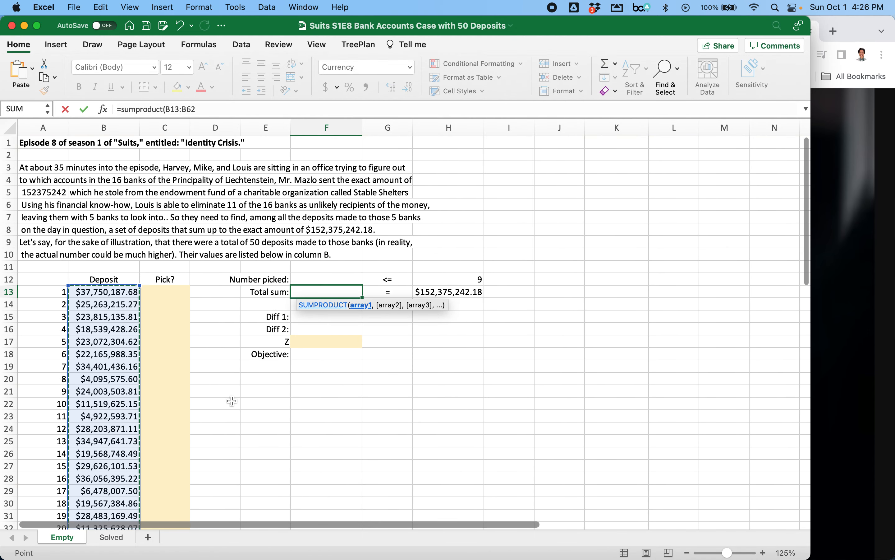
{"action": "type", "text": ","}
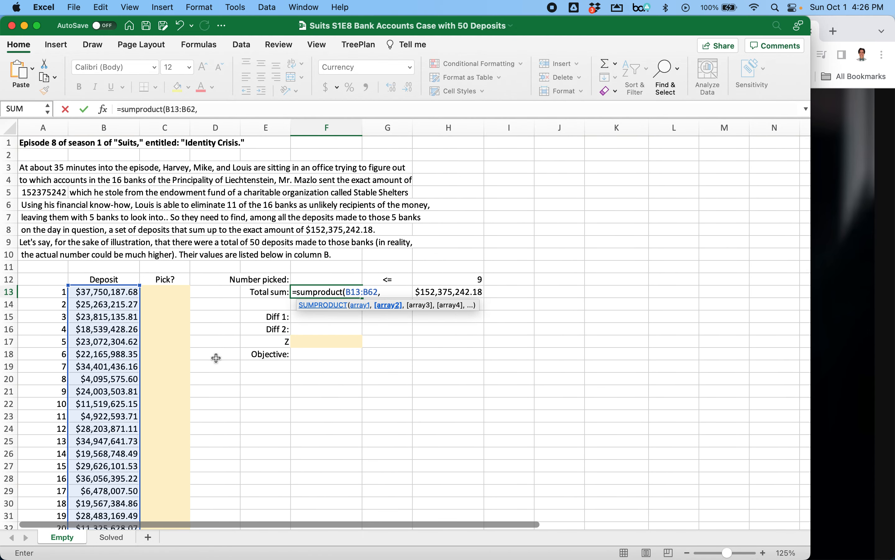
{"action": "left_click_drag", "start_coordinate": [179, 292], "coordinate": [171, 159]}
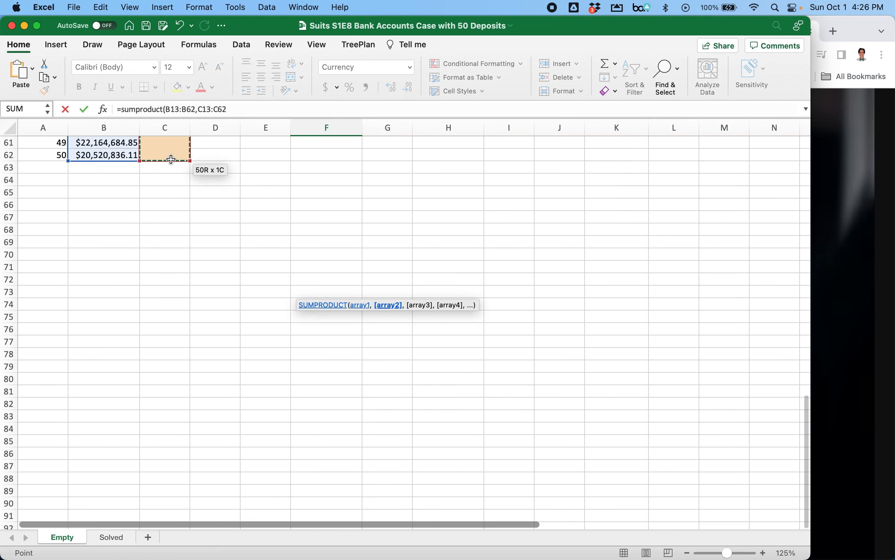
{"action": "scroll", "coordinate": [200, 230], "scroll_direction": "up", "scroll_amount": 10}
{"action": "scroll", "coordinate": [201, 230], "scroll_direction": "up", "scroll_amount": 13}
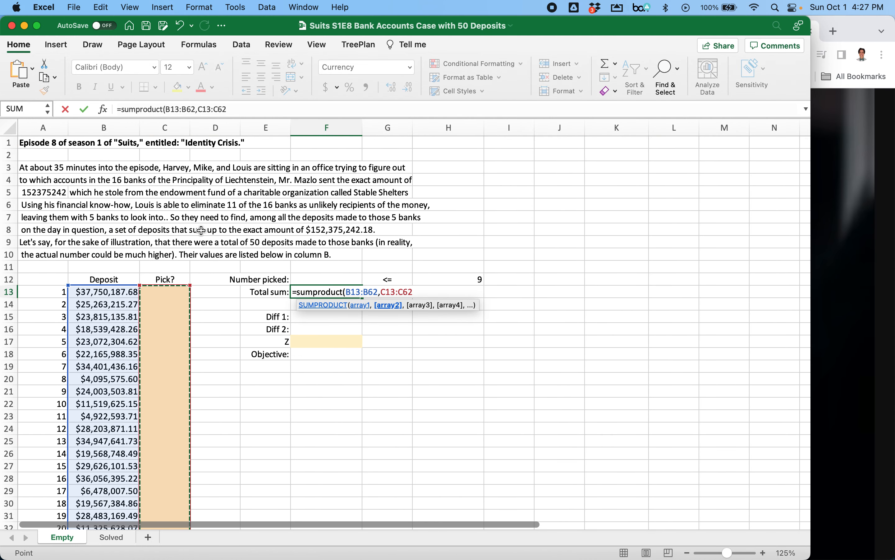
{"action": "type", "text": ")"}
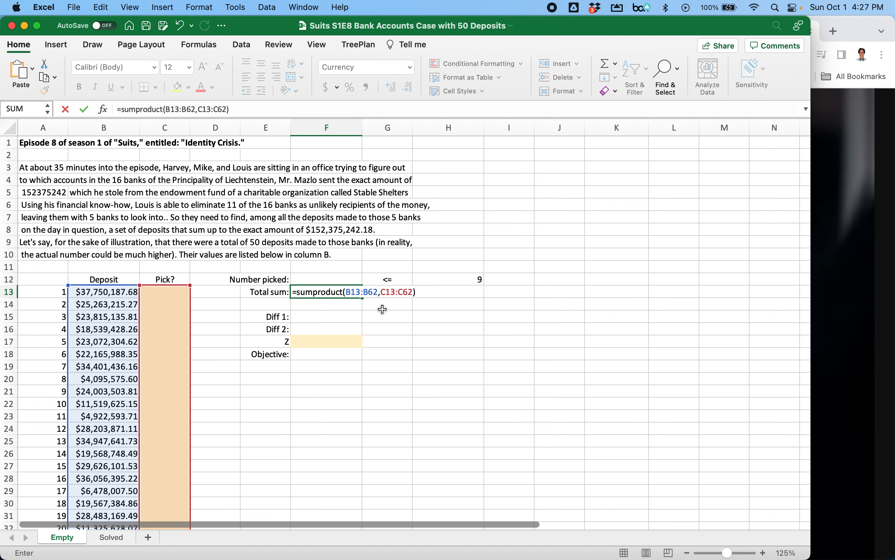
{"action": "key", "text": "Return"}
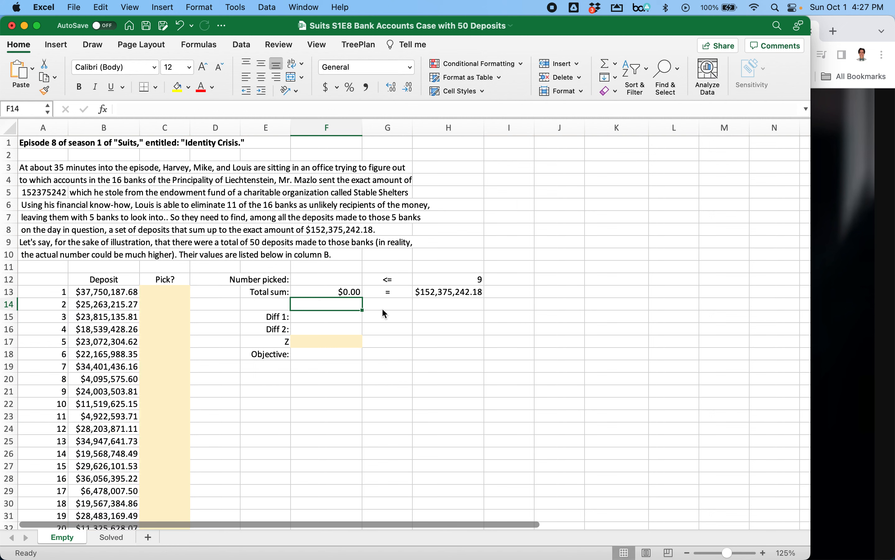
Mark deposits 2, 8 and 13 as picked by entering 1 in C14, C20 and C25.
{"action": "left_click", "coordinate": [163, 303]}
{"action": "type", "text": "1"}
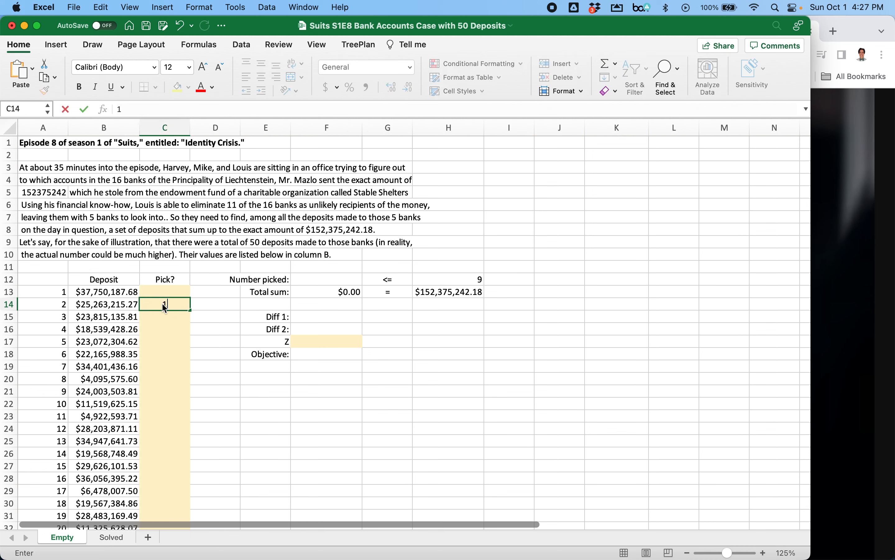
{"action": "key", "text": "Return"}
{"action": "key", "text": "Down"}
{"action": "key", "text": "Down"}
{"action": "key", "text": "Down"}
{"action": "key", "text": "Down"}
{"action": "key", "text": "Down"}
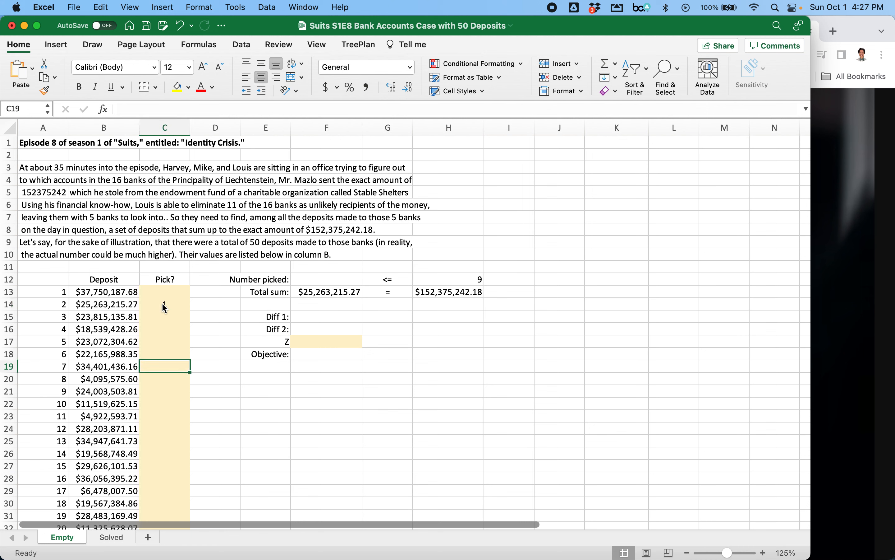
{"action": "type", "text": "1"}
{"action": "key", "text": "Return"}
{"action": "key", "text": "Down"}
{"action": "key", "text": "Down"}
{"action": "key", "text": "Down"}
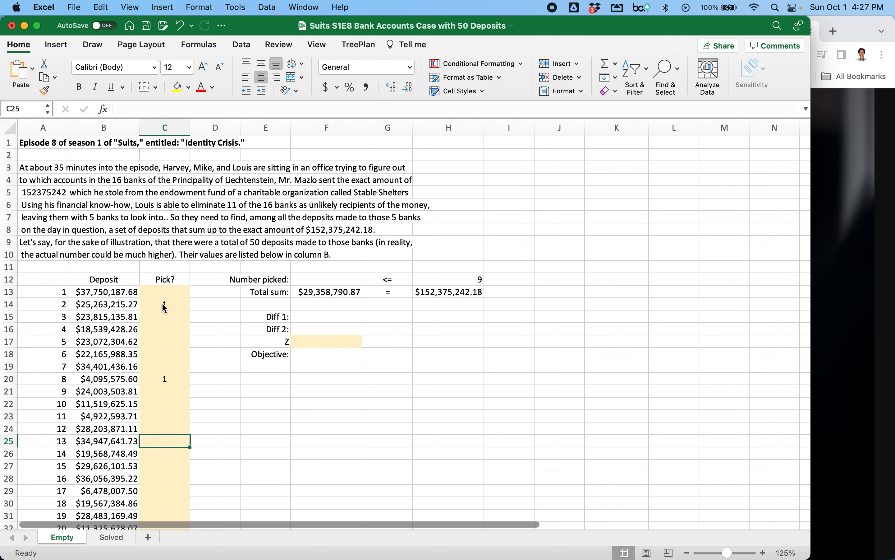
{"action": "type", "text": "1"}
{"action": "key", "text": "Return"}
{"action": "key", "text": "Down"}
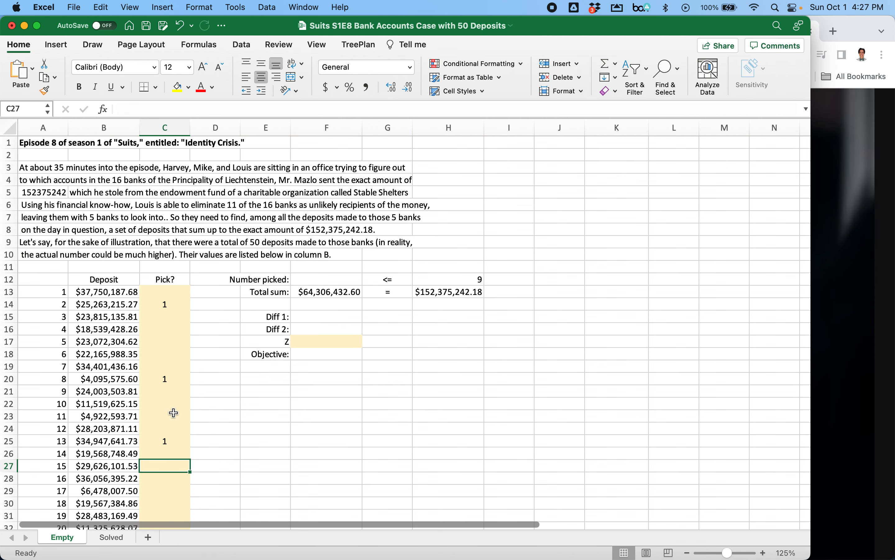
Mark deposits 25 and 29 as picked by entering 1 in C37 and C41.
{"action": "scroll", "coordinate": [174, 413], "scroll_direction": "down", "scroll_amount": 10}
{"action": "left_click", "coordinate": [164, 412]}
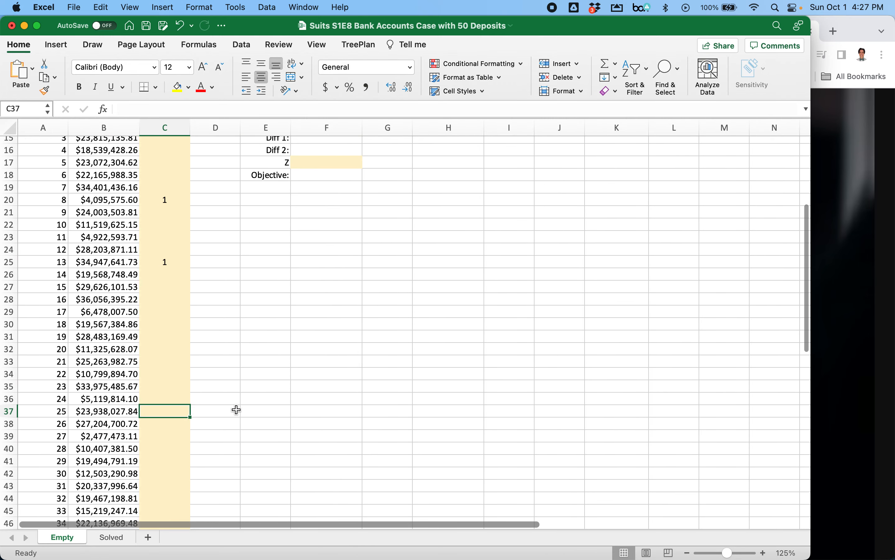
{"action": "type", "text": "1"}
{"action": "key", "text": "Return"}
{"action": "key", "text": "Down"}
{"action": "key", "text": "Down"}
{"action": "key", "text": "Down"}
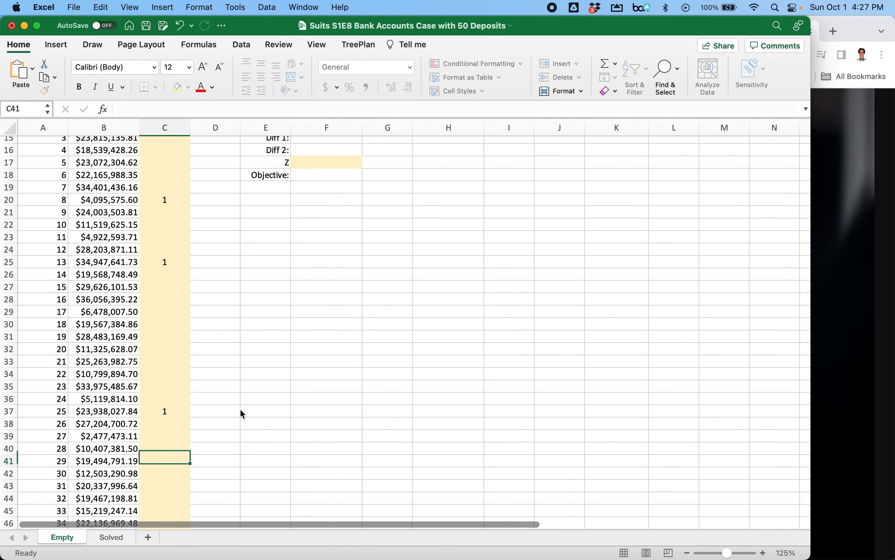
{"action": "type", "text": "1"}
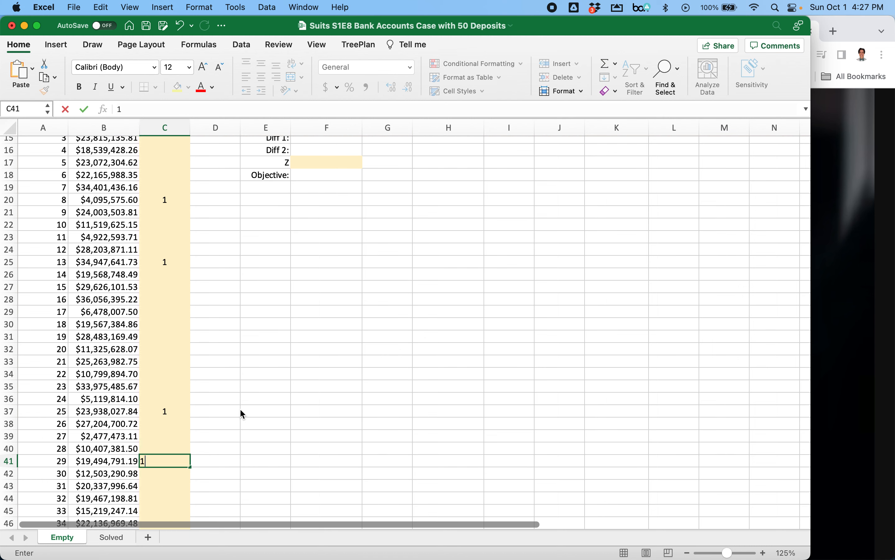
{"action": "key", "text": "Return"}
{"action": "scroll", "coordinate": [278, 354], "scroll_direction": "up", "scroll_amount": 10}
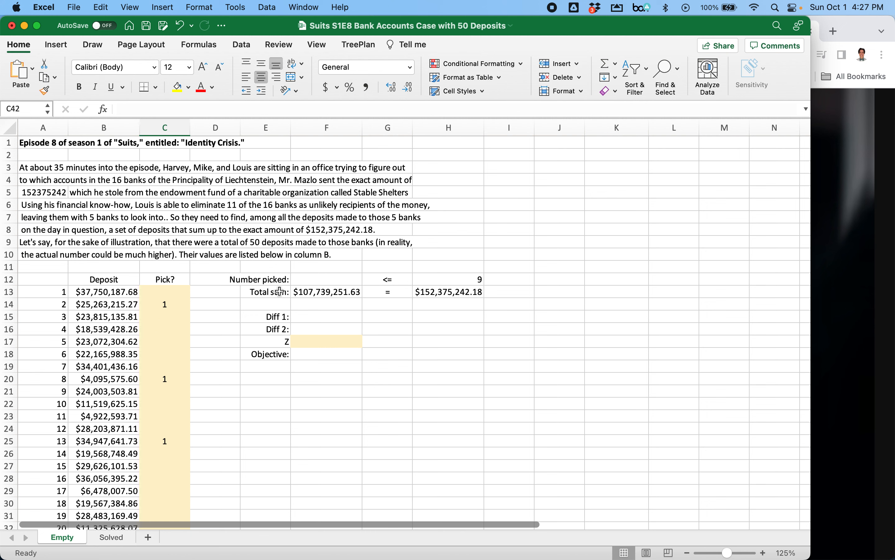
Clear the picks for deposits 2 and 8 in C14 and C20.
{"action": "left_click", "coordinate": [173, 305]}
{"action": "key", "text": "Delete"}
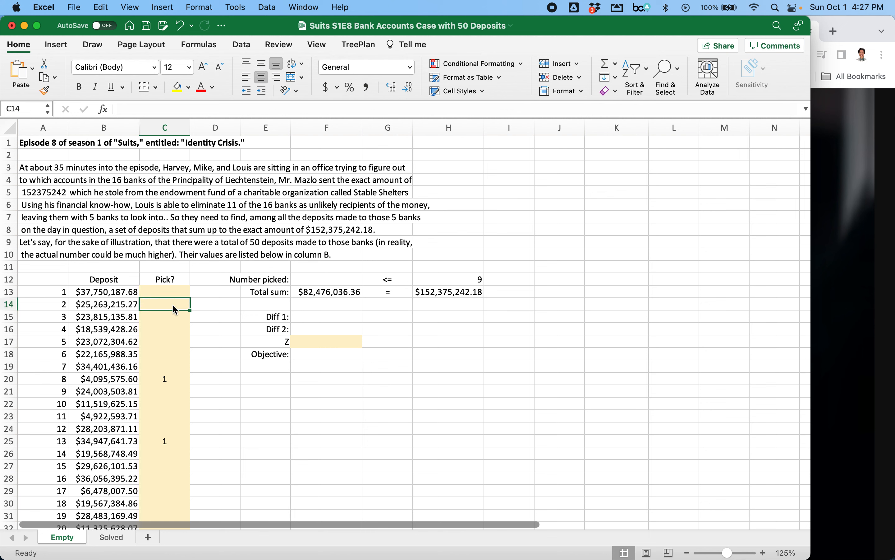
{"action": "key", "text": "Down"}
{"action": "key", "text": "Down"}
{"action": "key", "text": "Down"}
{"action": "key", "text": "Down"}
{"action": "key", "text": "Down"}
{"action": "key", "text": "Down"}
{"action": "key", "text": "Delete"}
Clear the picks for deposits 13 and 25 in C25 and C37.
{"action": "key", "text": "Down"}
{"action": "key", "text": "Down"}
{"action": "key", "text": "Down"}
{"action": "key", "text": "Down"}
{"action": "key", "text": "Down"}
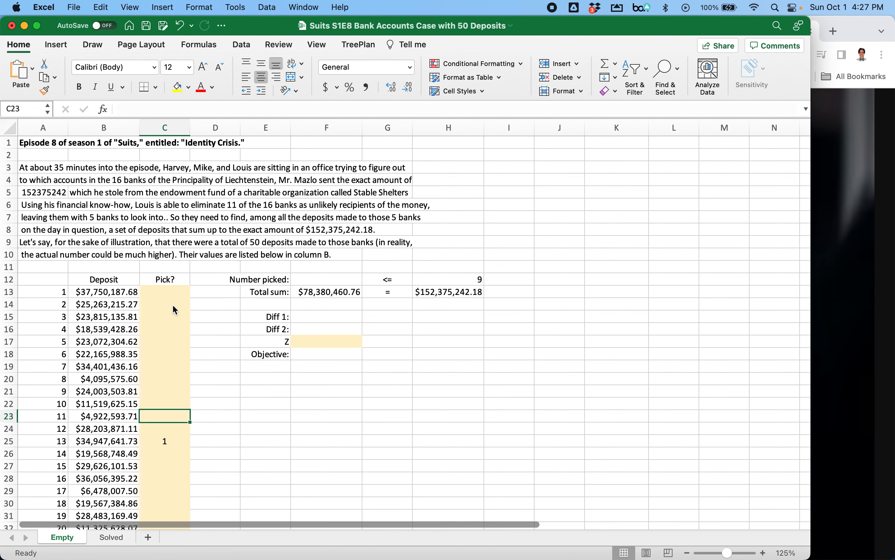
{"action": "key", "text": "Delete"}
{"action": "key", "text": "Down"}
{"action": "key", "text": "Down"}
{"action": "key", "text": "Down"}
{"action": "key", "text": "Down"}
{"action": "key", "text": "Down"}
{"action": "key", "text": "Down"}
{"action": "key", "text": "Down"}
{"action": "key", "text": "Down"}
{"action": "key", "text": "Down"}
{"action": "key", "text": "Down"}
{"action": "key", "text": "Down"}
{"action": "key", "text": "Down"}
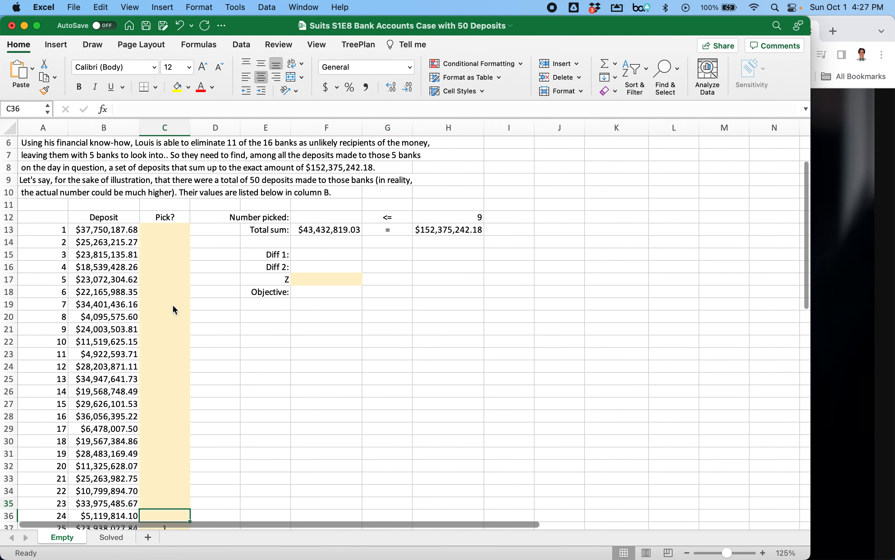
{"action": "key", "text": "Delete"}
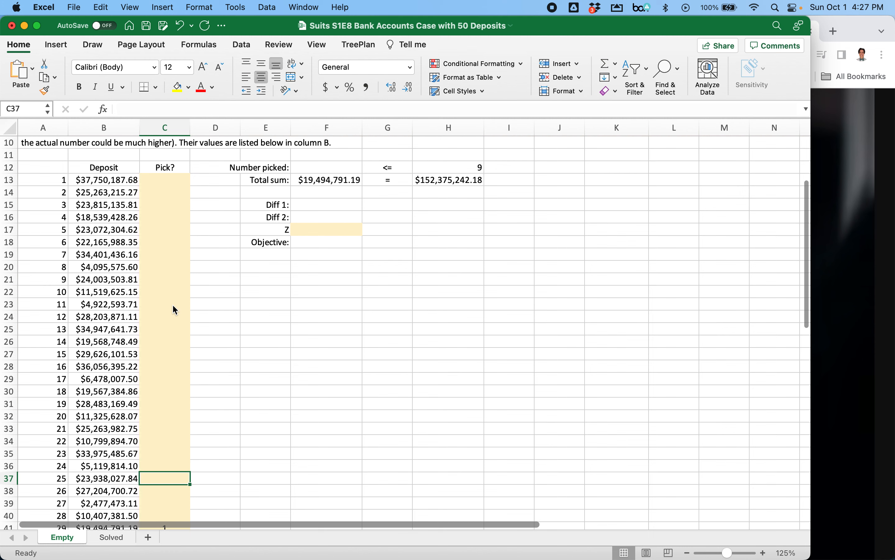
{"action": "key", "text": "Up"}
{"action": "key", "text": "Up"}
{"action": "key", "text": "Up"}
{"action": "scroll", "coordinate": [200, 298], "scroll_direction": "up", "scroll_amount": 3}
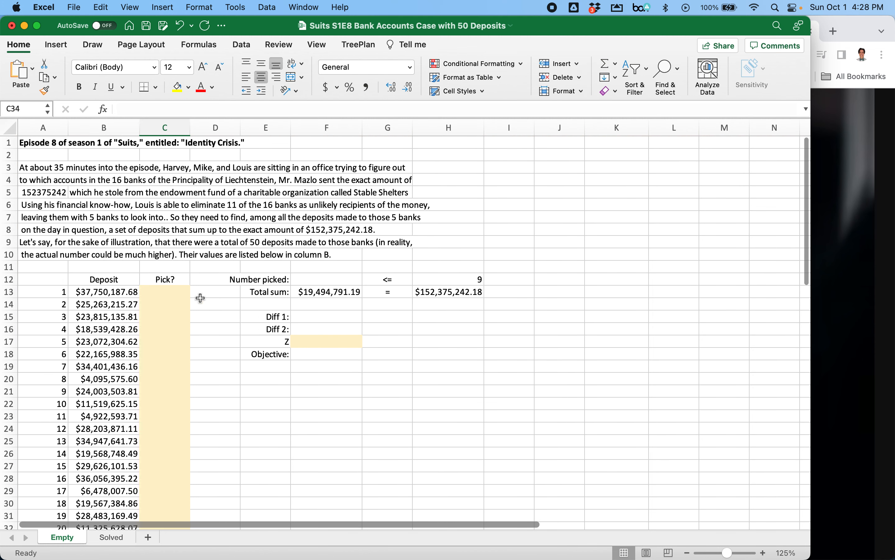
Enter =sum(C13:C62) in F12 to calculate the number of deposits picked.
{"action": "left_click", "coordinate": [335, 280]}
{"action": "type", "text": "="}
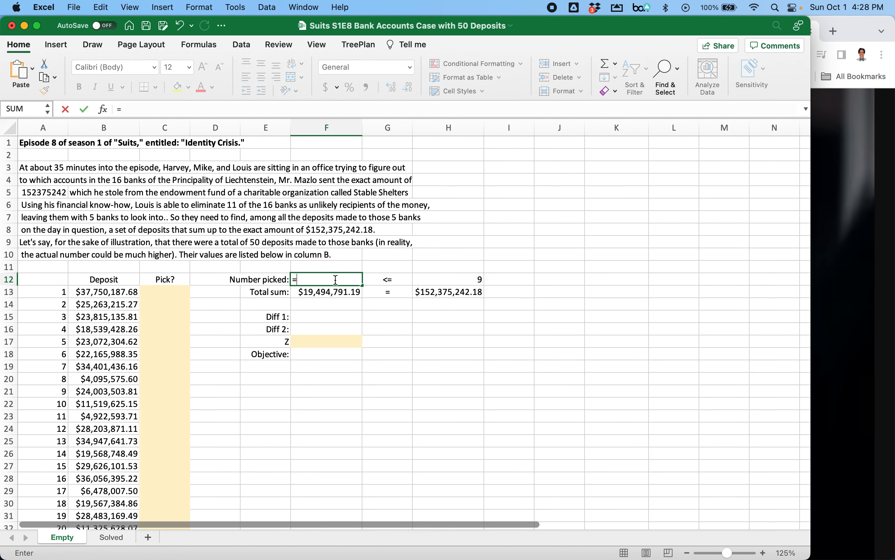
{"action": "type", "text": "s"}
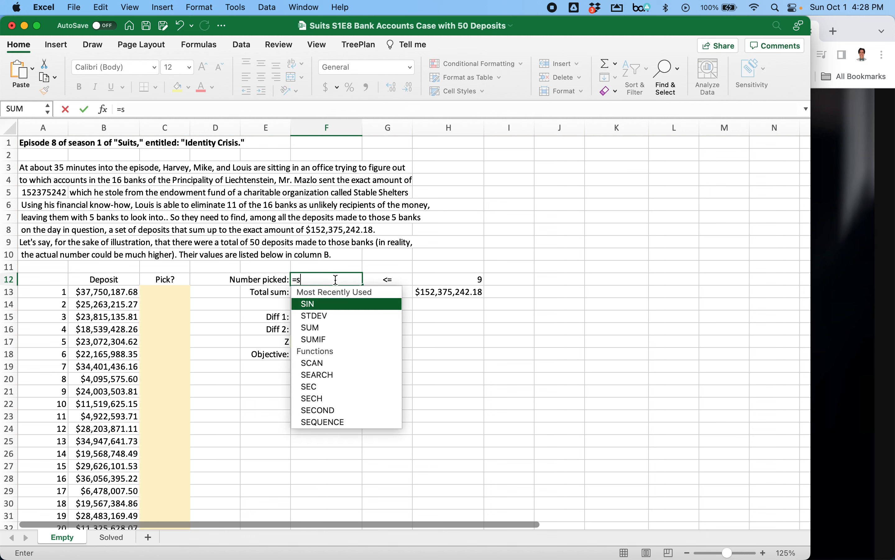
{"action": "type", "text": "um("}
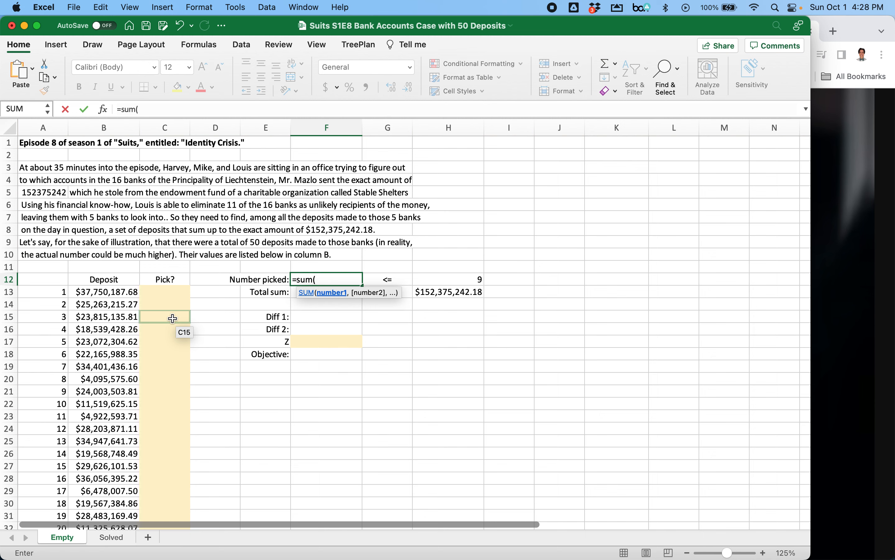
{"action": "scroll", "coordinate": [173, 319], "scroll_direction": "down", "scroll_amount": 5}
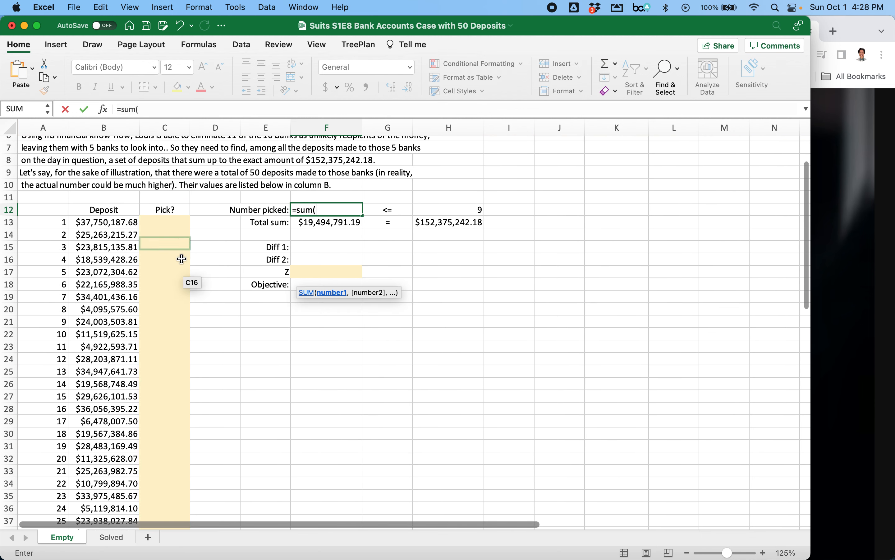
{"action": "left_click_drag", "start_coordinate": [181, 222], "coordinate": [178, 502]}
{"action": "type", "text": ")"}
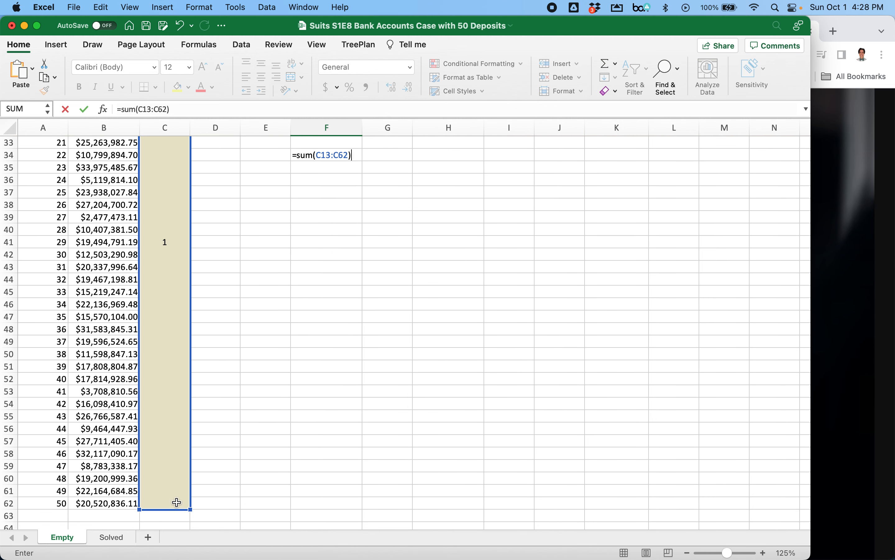
{"action": "key", "text": "Escape"}
{"action": "scroll", "coordinate": [176, 501], "scroll_direction": "up", "scroll_amount": 1}
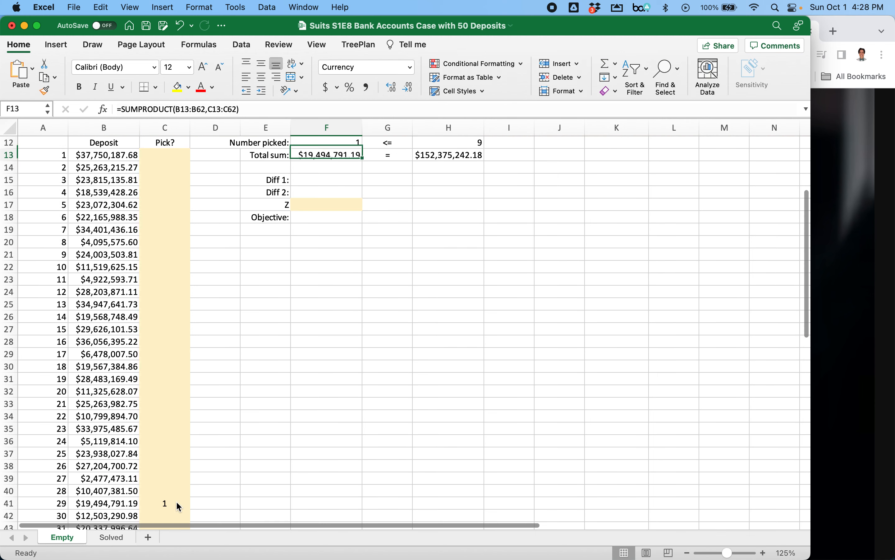
Clear the remaining pick for deposit 29 in C41 and check the formulas in F12 and F13.
{"action": "left_click", "coordinate": [165, 502]}
{"action": "key", "text": "Delete"}
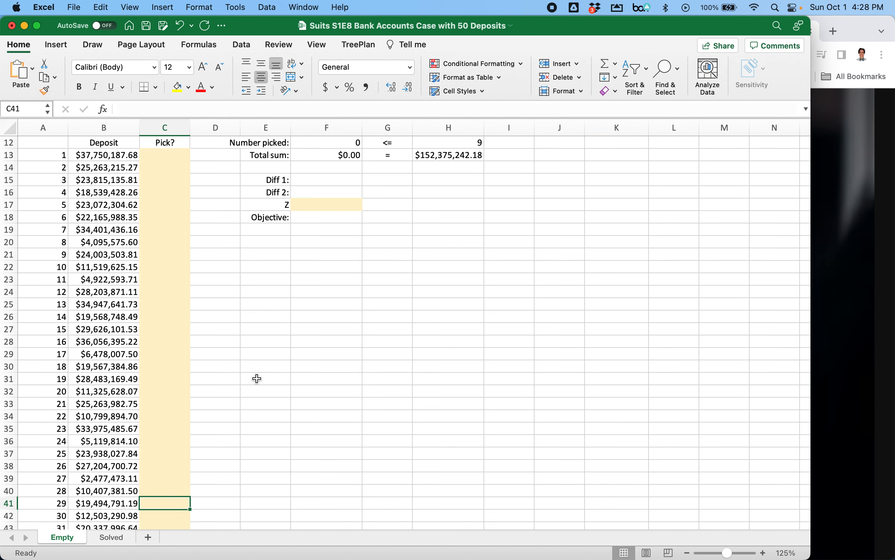
{"action": "scroll", "coordinate": [263, 435], "scroll_direction": "up", "scroll_amount": 5}
{"action": "double_click", "coordinate": [341, 282]}
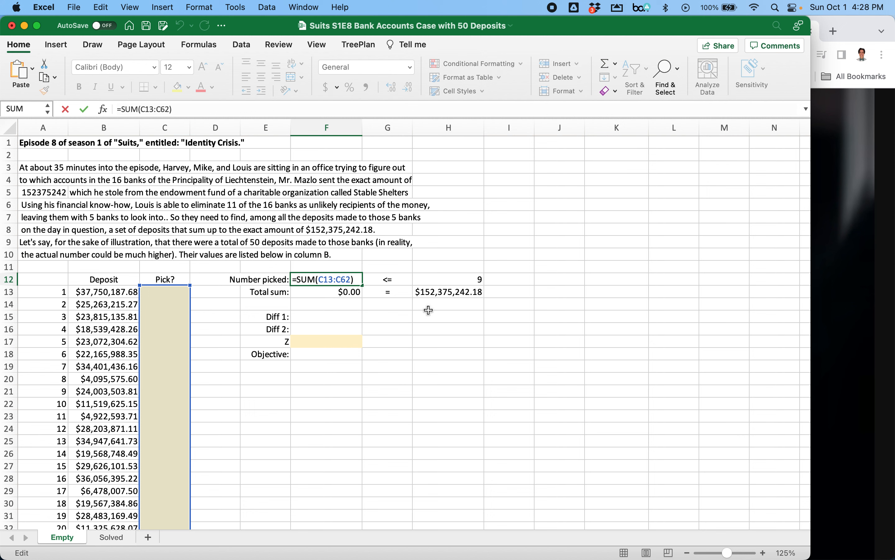
{"action": "key", "text": "Escape"}
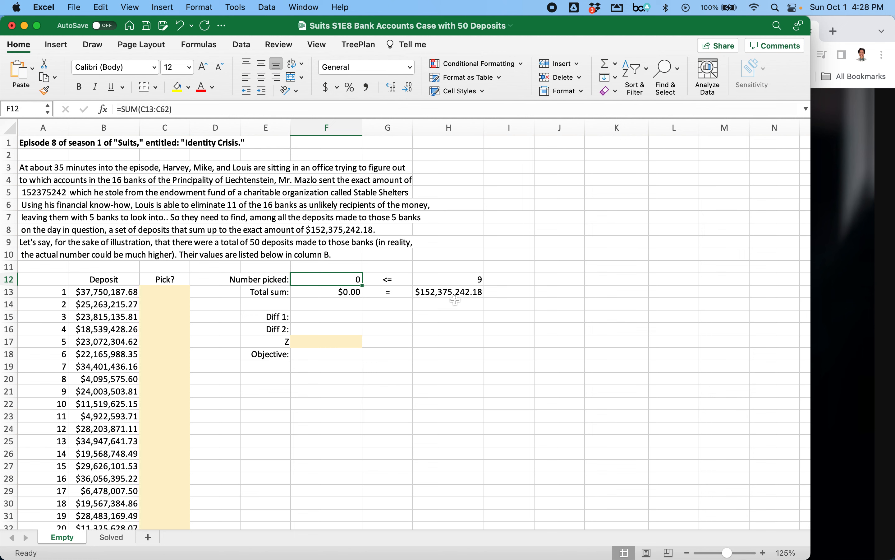
{"action": "left_click", "coordinate": [321, 294]}
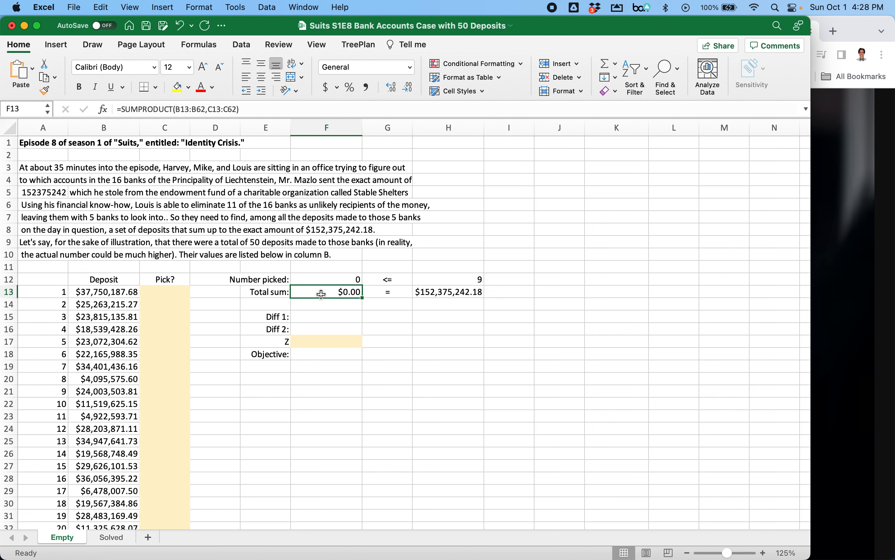
{"action": "left_click", "coordinate": [333, 279]}
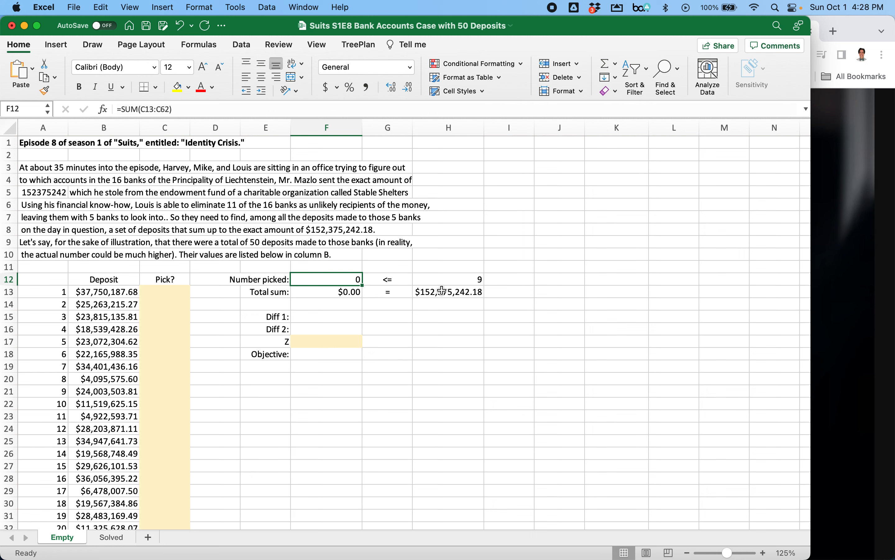
Enter =F13-H13 in F15 for Diff 1 and widen column F to fit the value.
{"action": "left_click", "coordinate": [347, 317]}
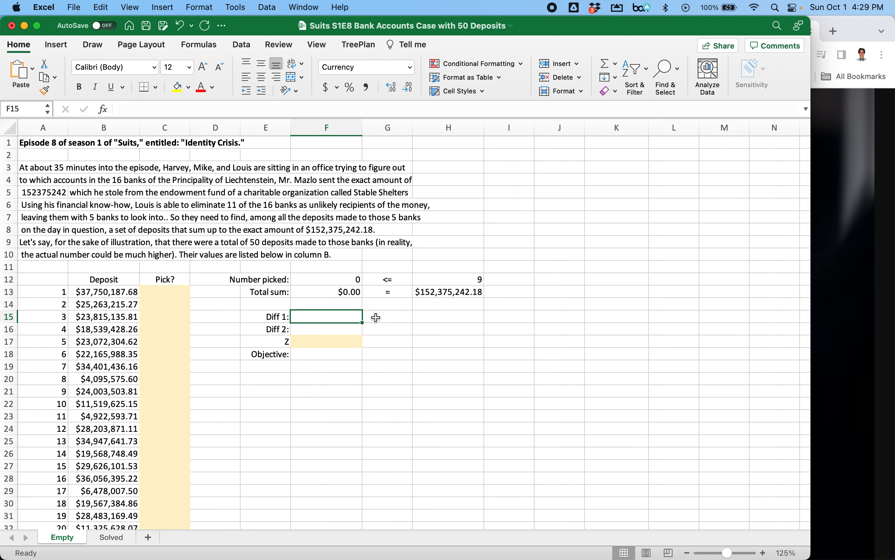
{"action": "type", "text": "="}
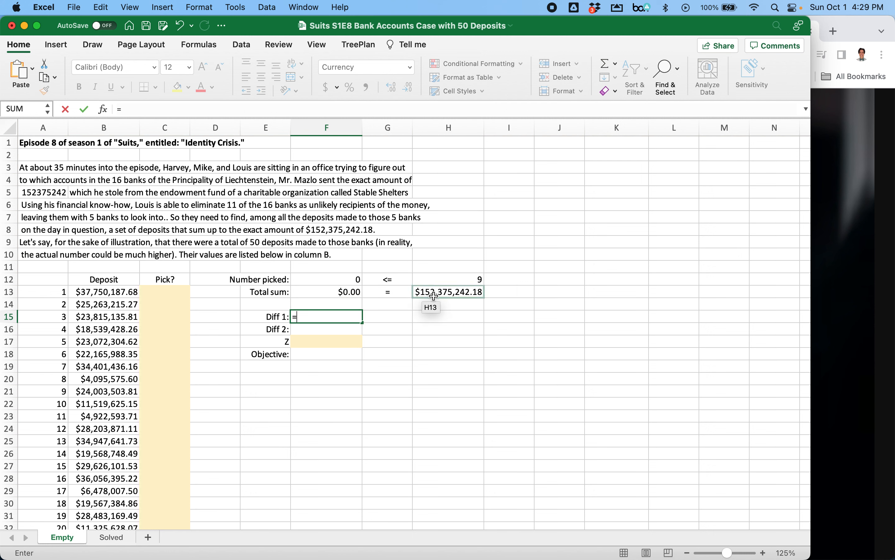
{"action": "left_click", "coordinate": [343, 291]}
{"action": "type", "text": "-"}
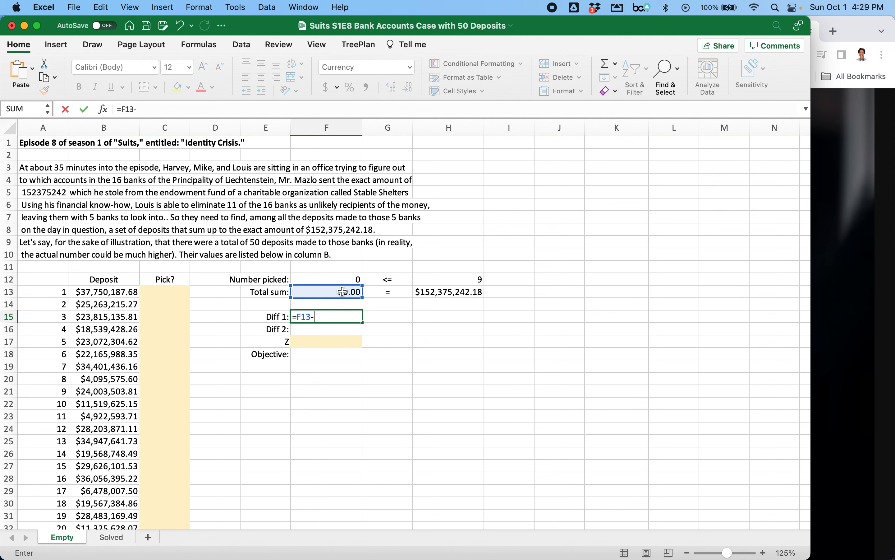
{"action": "left_click", "coordinate": [436, 292]}
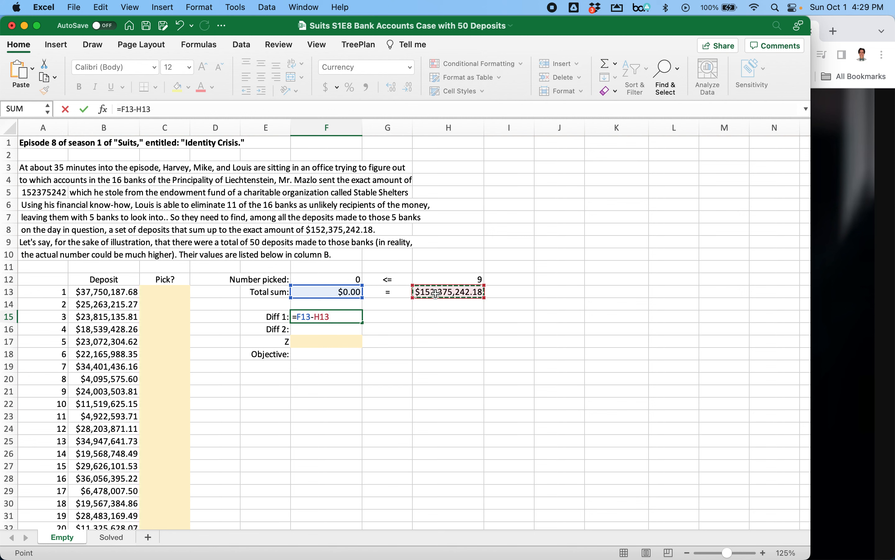
{"action": "key", "text": "Return"}
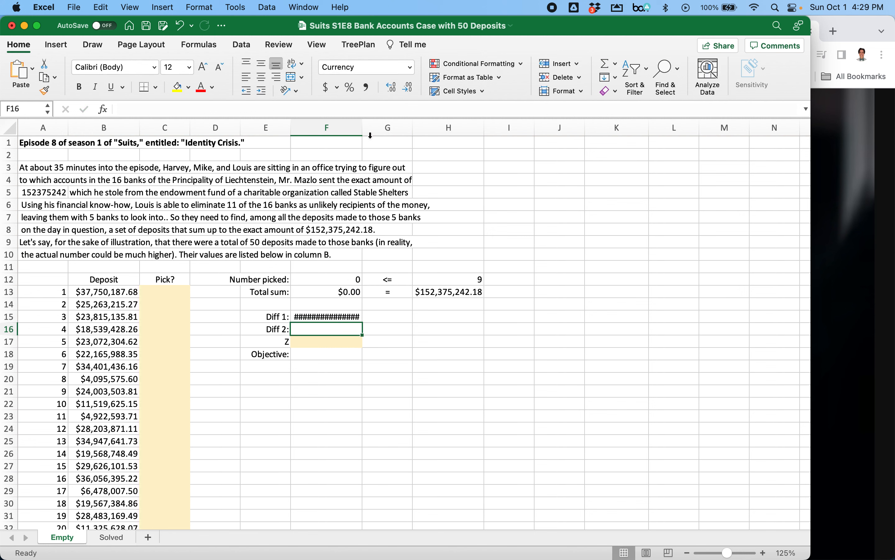
{"action": "left_click_drag", "start_coordinate": [364, 128], "coordinate": [367, 128]}
Enter =H13-F13 in F16 for Diff 2, subtracting the total sum from the target amount.
{"action": "type", "text": "="}
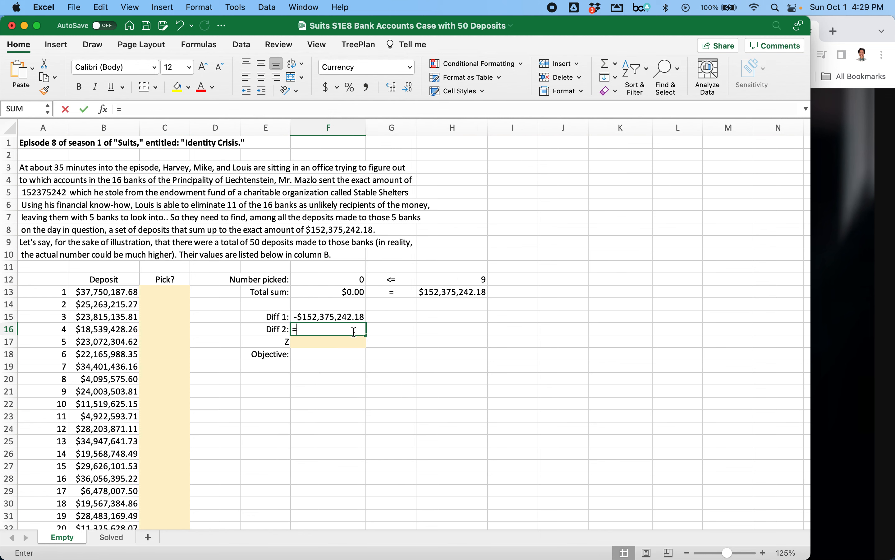
{"action": "left_click", "coordinate": [446, 293]}
{"action": "type", "text": "-"}
{"action": "left_click", "coordinate": [339, 291]}
{"action": "key", "text": "Return"}
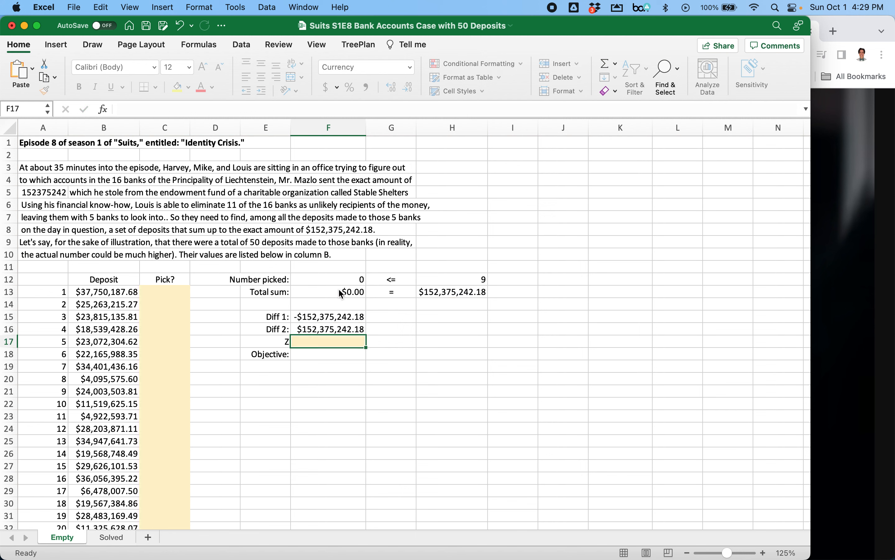
{"action": "key", "text": "Up"}
{"action": "key", "text": "Up"}
{"action": "key", "text": "Up"}
{"action": "key", "text": "Up"}
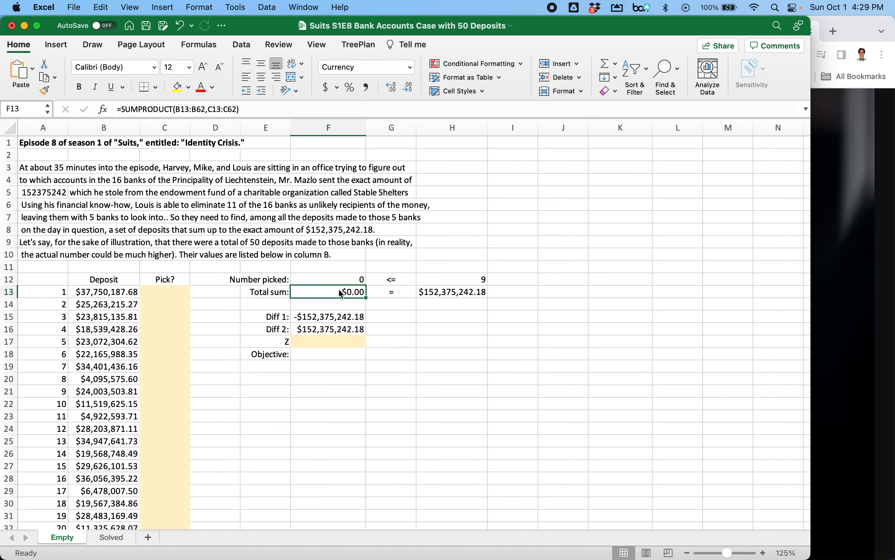
Mark deposits 3 to 6 as picked by entering 1 in each cell from C15 to C18.
{"action": "left_click", "coordinate": [160, 315]}
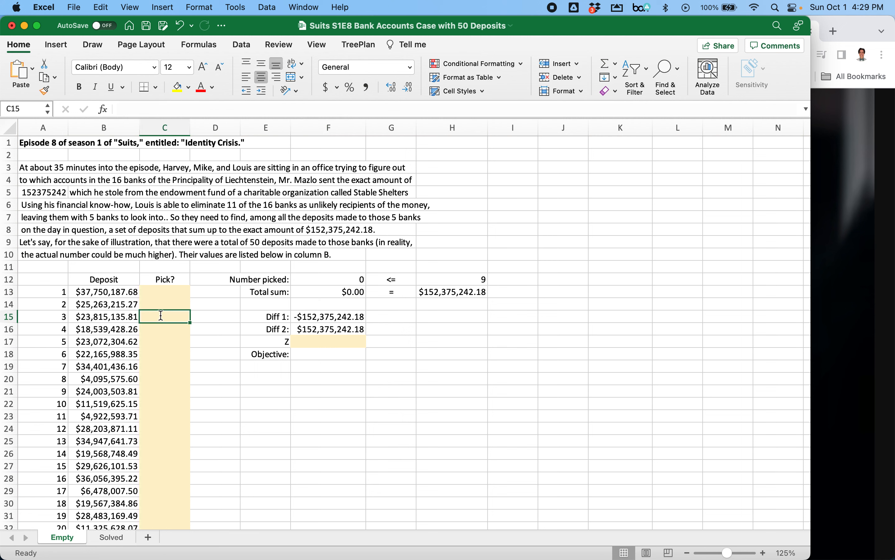
{"action": "type", "text": "1"}
{"action": "key", "text": "Return"}
{"action": "key", "text": "Down"}
{"action": "key", "text": "Down"}
{"action": "type", "text": "1"}
{"action": "key", "text": "Up"}
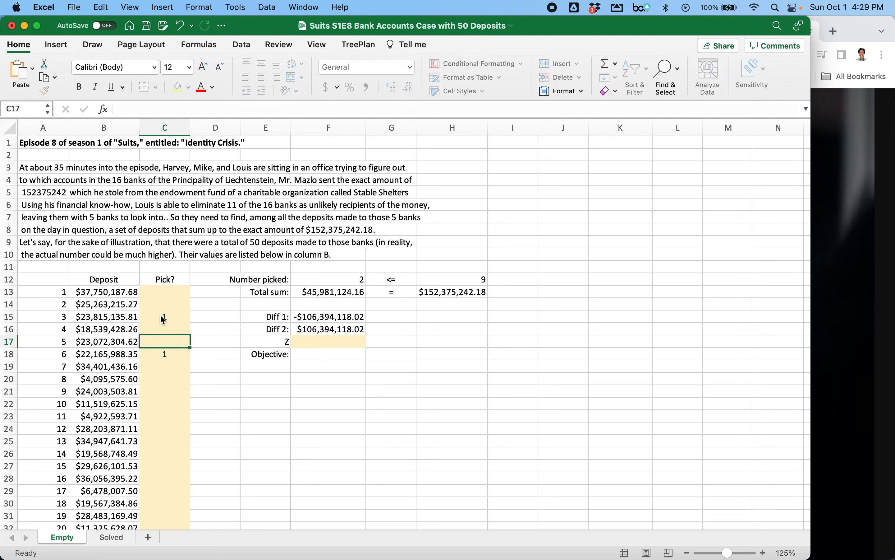
{"action": "type", "text": "1"}
{"action": "key", "text": "Up"}
{"action": "type", "text": "1"}
{"action": "key", "text": "Up"}
{"action": "key", "text": "Up"}
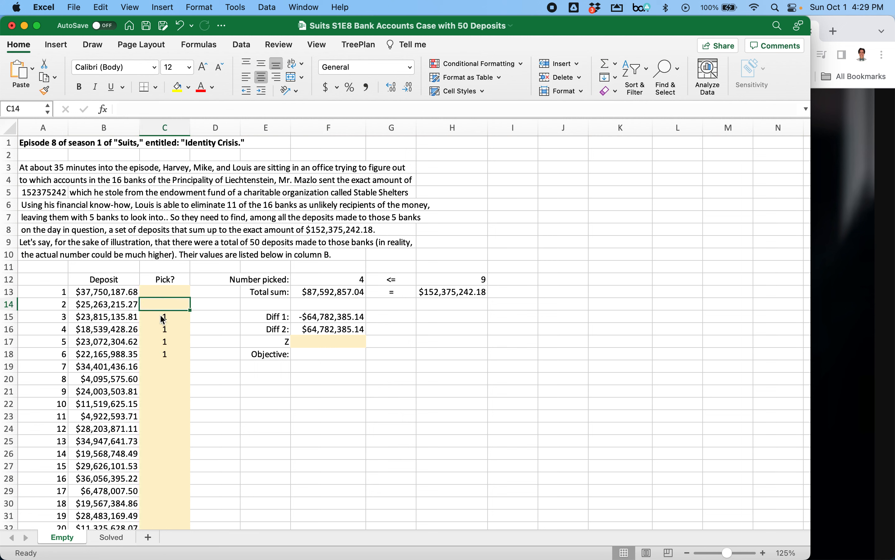
Mark deposits 2 and 1 as picked by entering 1 in C14 and C13.
{"action": "type", "text": "1"}
{"action": "key", "text": "Up"}
{"action": "type", "text": "1"}
{"action": "key", "text": "Return"}
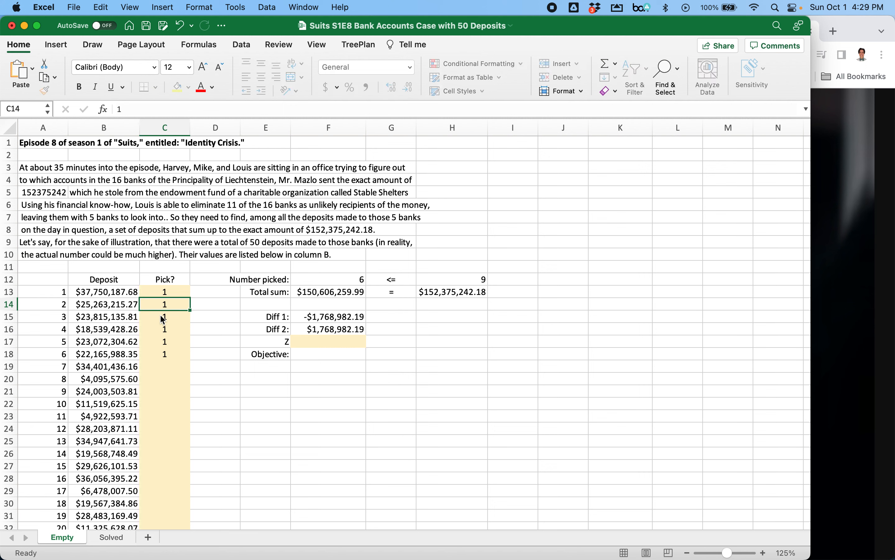
Mark deposit 8 as picked by entering 1 in C20.
{"action": "key", "text": "Down"}
{"action": "key", "text": "Down"}
{"action": "key", "text": "Down"}
{"action": "key", "text": "Down"}
{"action": "key", "text": "Down"}
{"action": "key", "text": "Down"}
{"action": "type", "text": "1"}
{"action": "key", "text": "Return"}
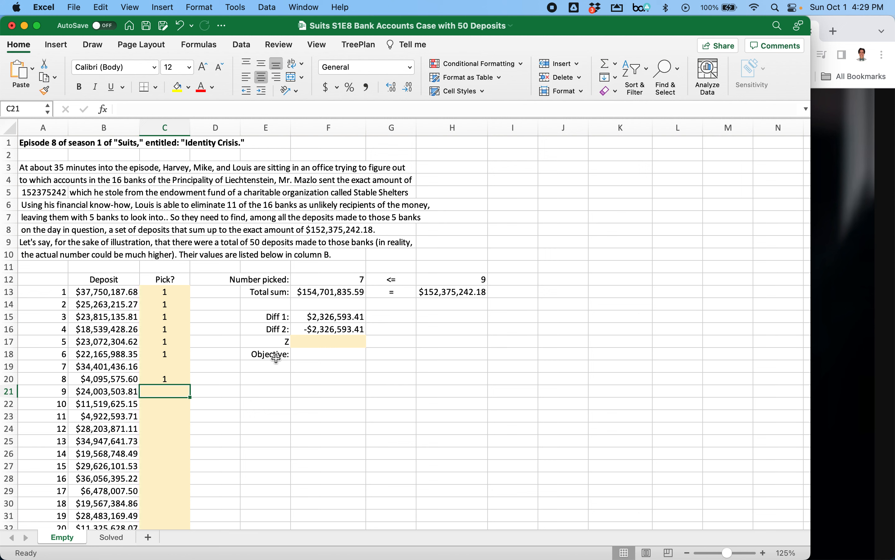
Clear the pick for deposit 8 in C20.
{"action": "key", "text": "Up"}
{"action": "key", "text": "BackSpace"}
{"action": "key", "text": "Up"}
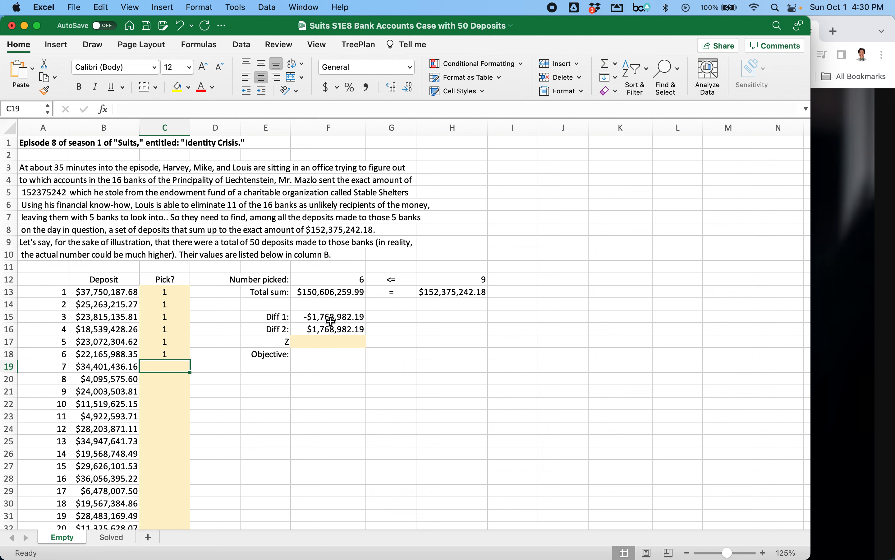
Review the Diff 1 and Diff 2 formulas in F15 and F16 alongside the Z cell F17.
{"action": "left_click", "coordinate": [332, 340]}
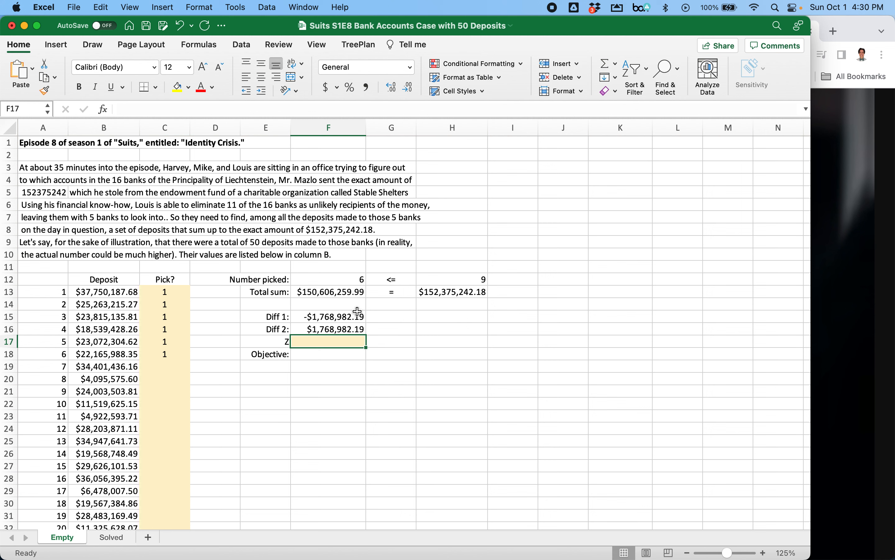
{"action": "left_click", "coordinate": [349, 318]}
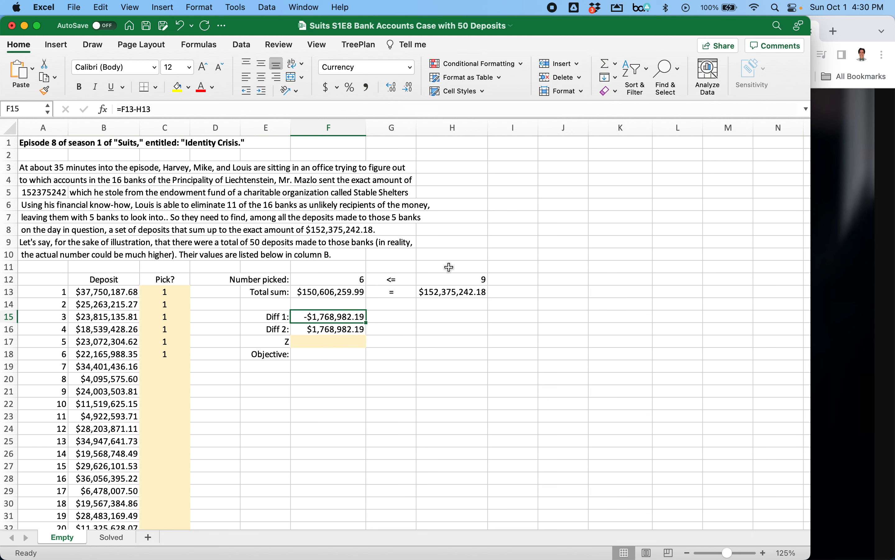
{"action": "left_click", "coordinate": [363, 331]}
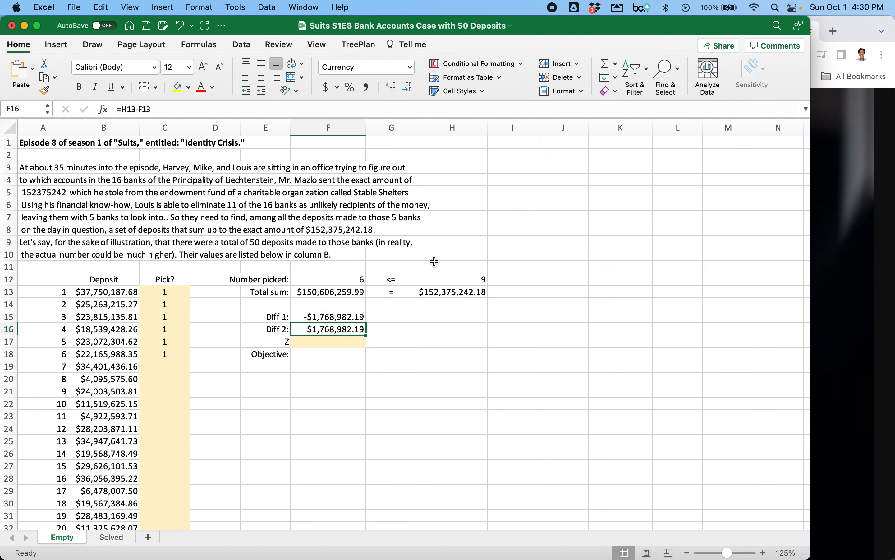
{"action": "left_click", "coordinate": [352, 343]}
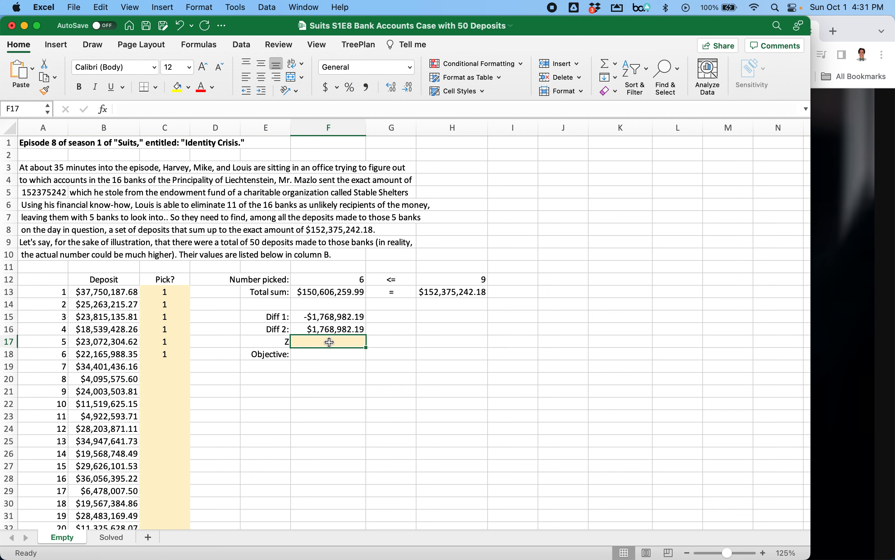
Try to enter the note "= largest difference" in G17 beside the Z cell and dismiss the resulting dialogs.
{"action": "left_click", "coordinate": [385, 345]}
{"action": "type", "text": "= largest"}
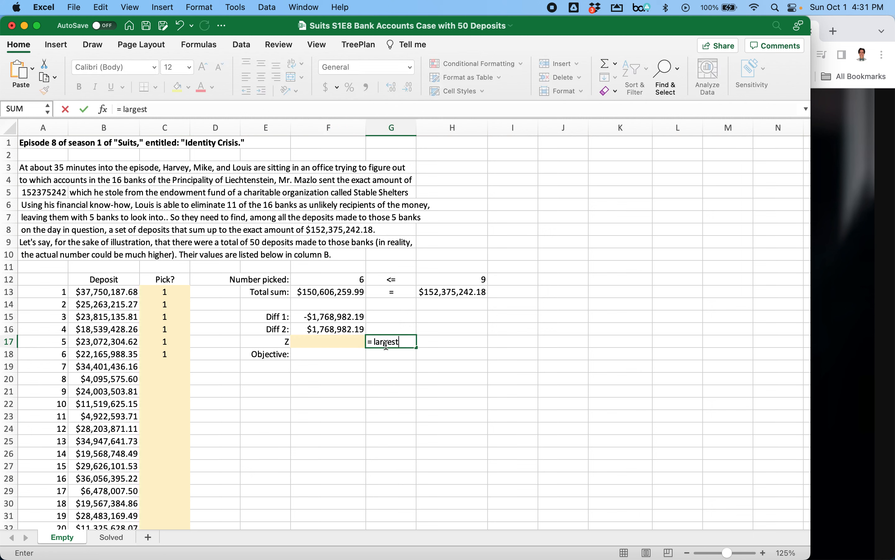
{"action": "type", "text": " difference"}
{"action": "key", "text": "Return"}
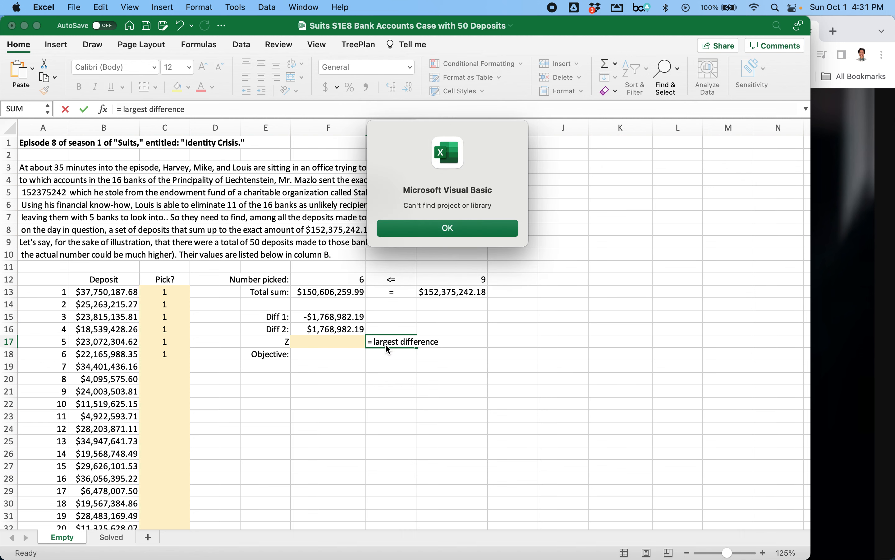
{"action": "left_click", "coordinate": [453, 230]}
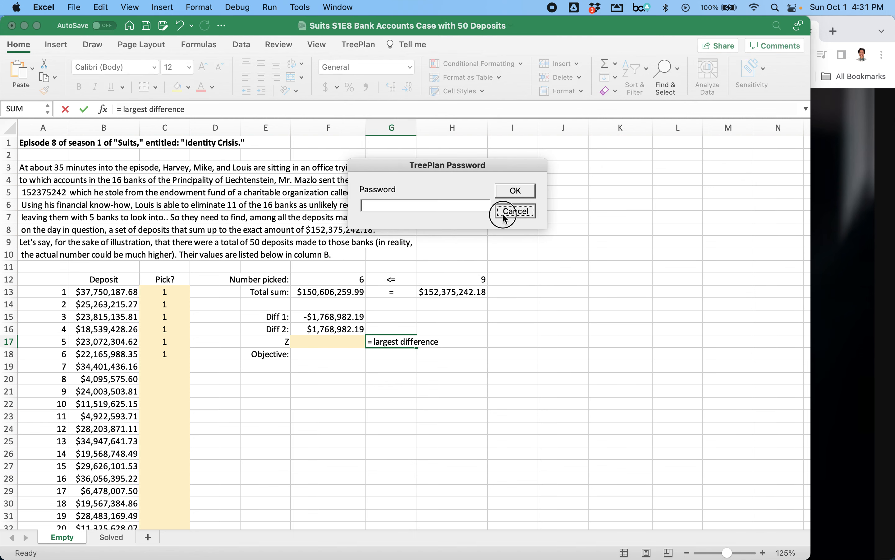
{"action": "left_click", "coordinate": [506, 217]}
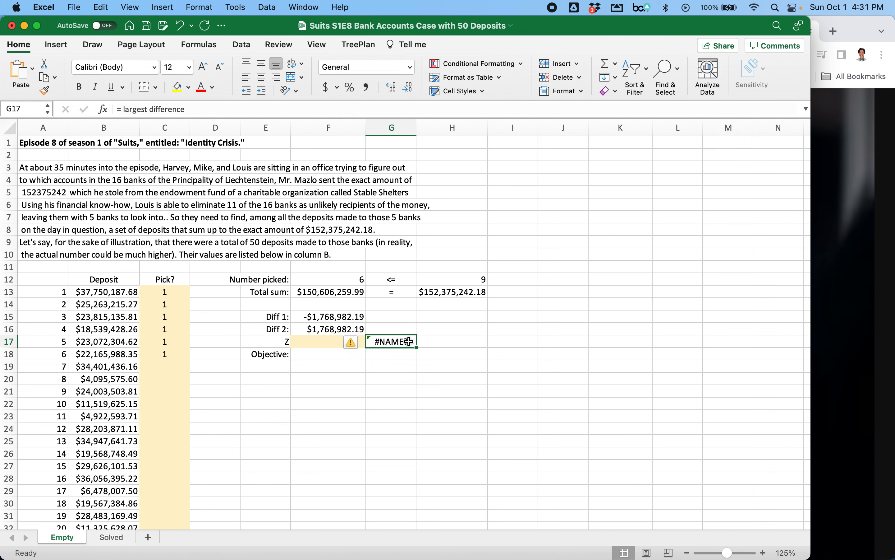
Enter the note "largest difference" as plain text in G17 beside the Z cell.
{"action": "type", "text": "lar"}
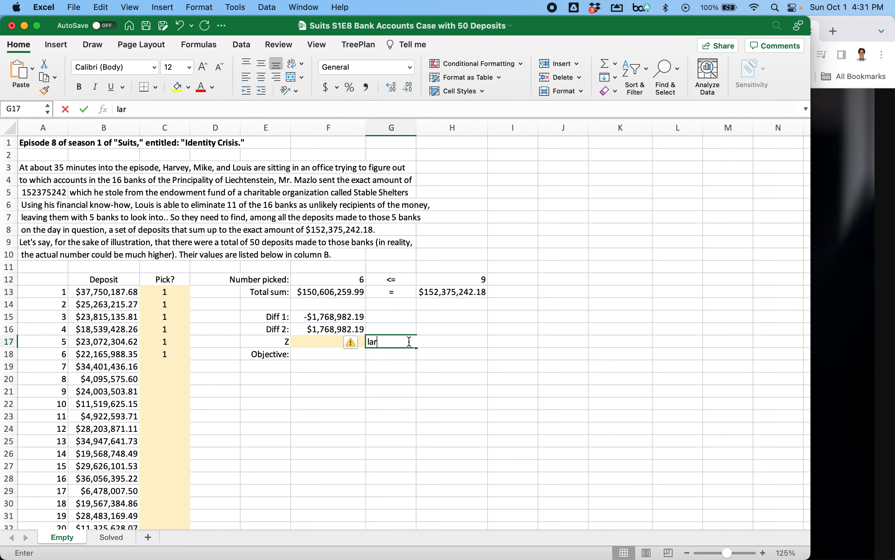
{"action": "type", "text": "gest difference"}
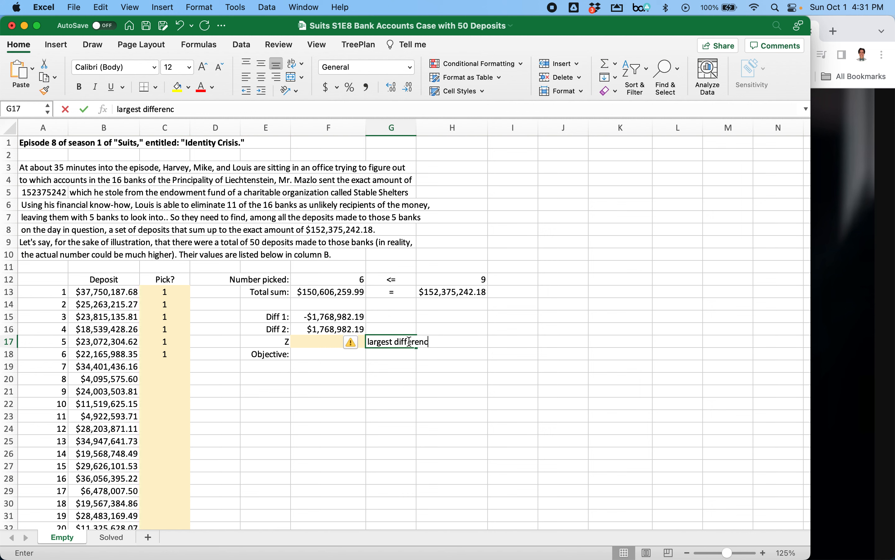
{"action": "key", "text": "Return"}
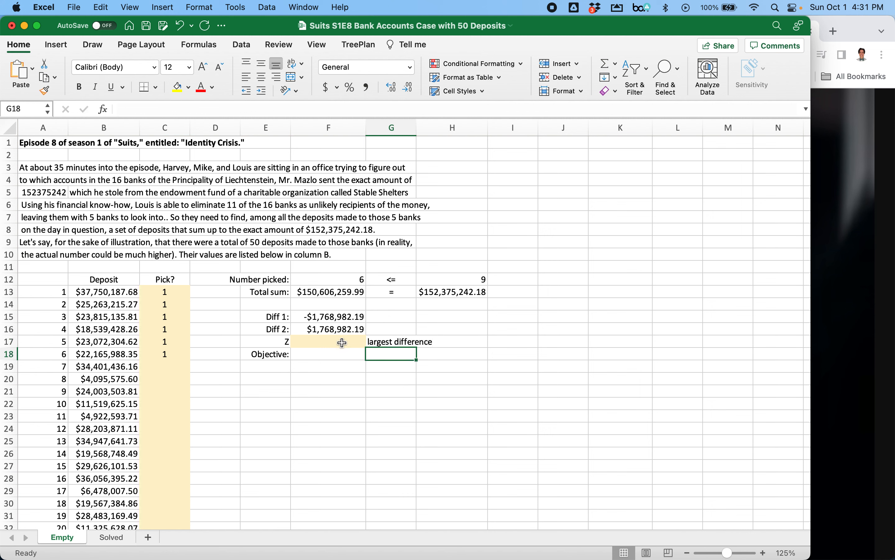
Clear the picks for deposits 1 to 6 in C13:C18.
{"action": "left_click", "coordinate": [179, 291]}
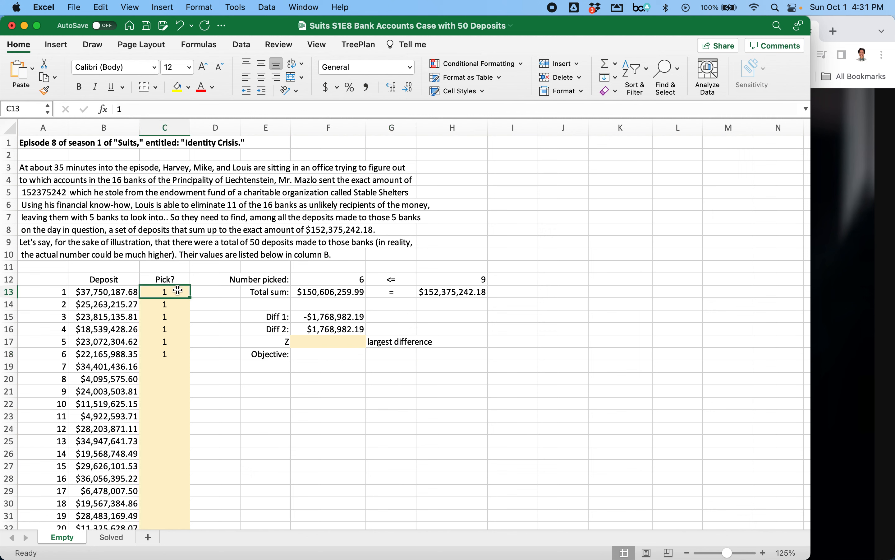
{"action": "key", "text": "shift+Down"}
{"action": "key", "text": "shift+Down"}
{"action": "key", "text": "shift+Down"}
{"action": "key", "text": "shift+Down"}
{"action": "key", "text": "shift+Down"}
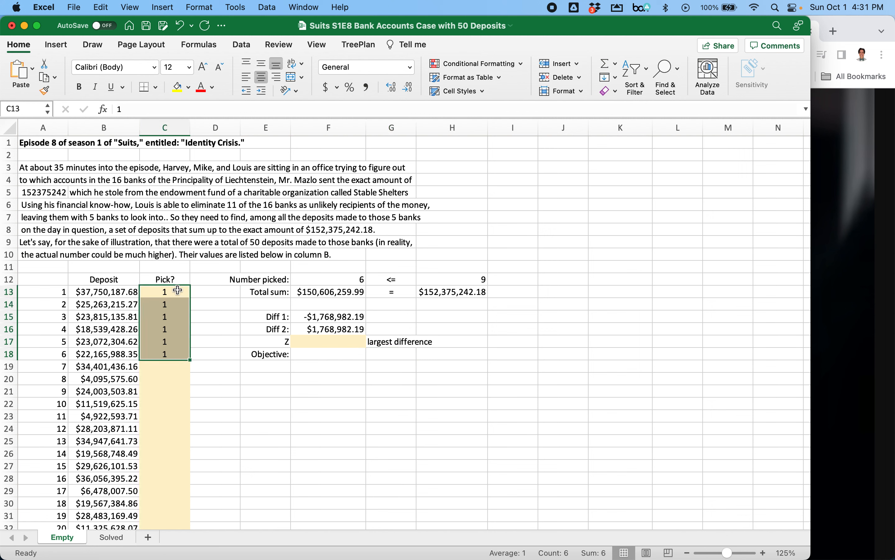
{"action": "key", "text": "Delete"}
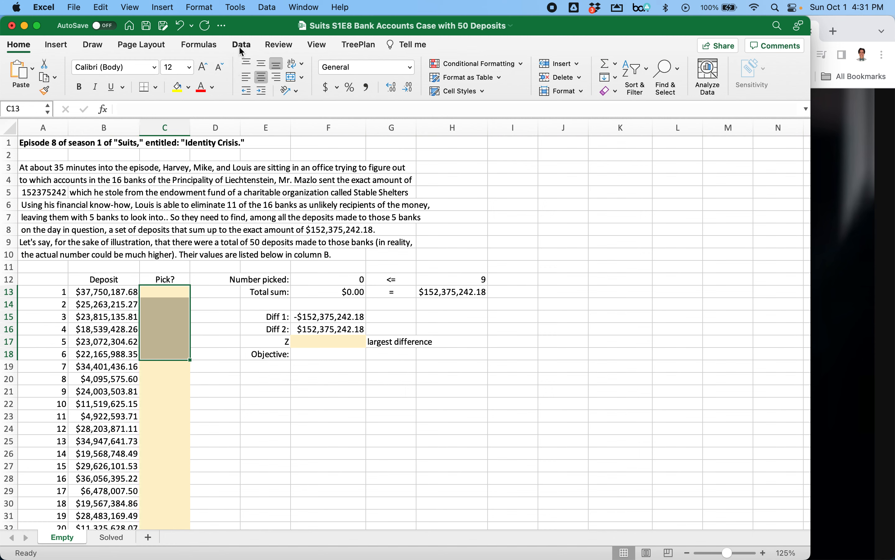
Open Solver and set the objective to minimize the Z cell F17.
{"action": "left_click", "coordinate": [241, 47]}
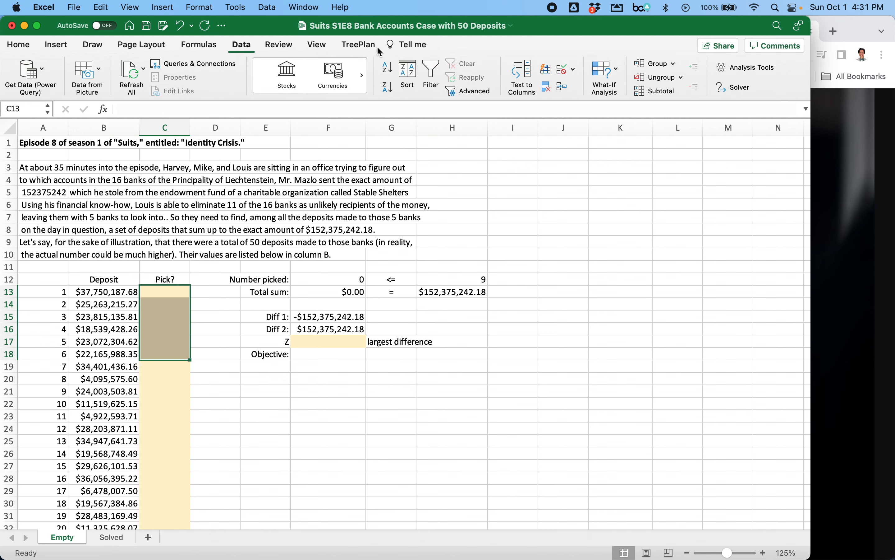
{"action": "left_click", "coordinate": [745, 87]}
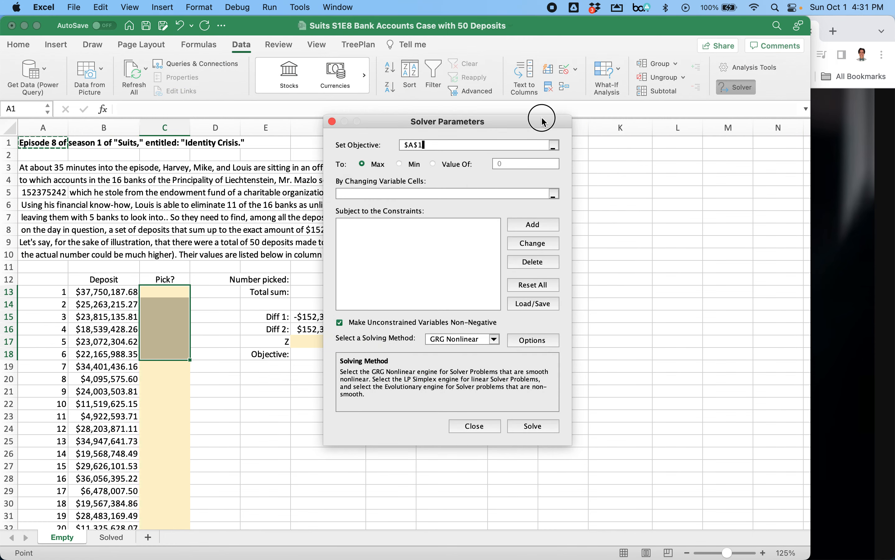
{"action": "left_click_drag", "start_coordinate": [543, 120], "coordinate": [705, 134]}
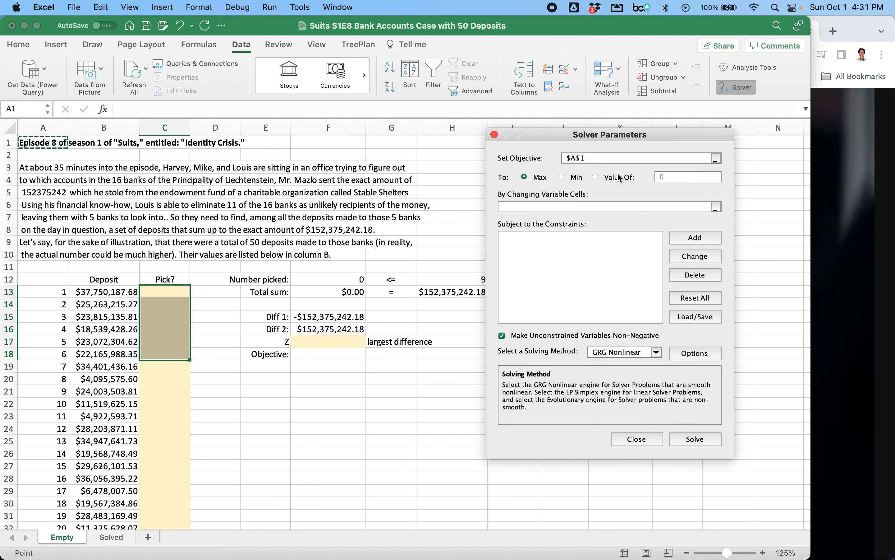
{"action": "key", "text": "BackSpace"}
{"action": "key", "text": "BackSpace"}
{"action": "key", "text": "BackSpace"}
{"action": "left_click", "coordinate": [325, 339]}
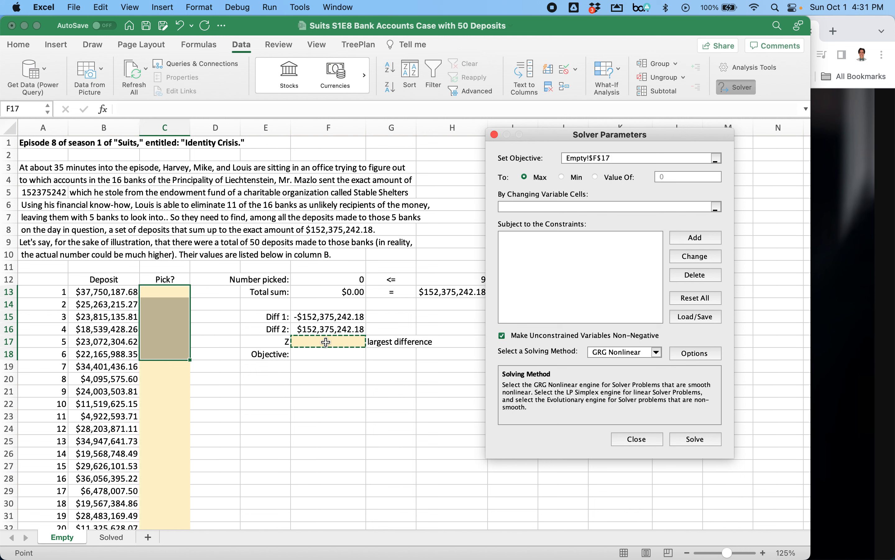
{"action": "left_click", "coordinate": [562, 178]}
Set the Solver's changing variable cells to the pick range C13:C62 and the Z cell F17.
{"action": "left_click", "coordinate": [556, 203]}
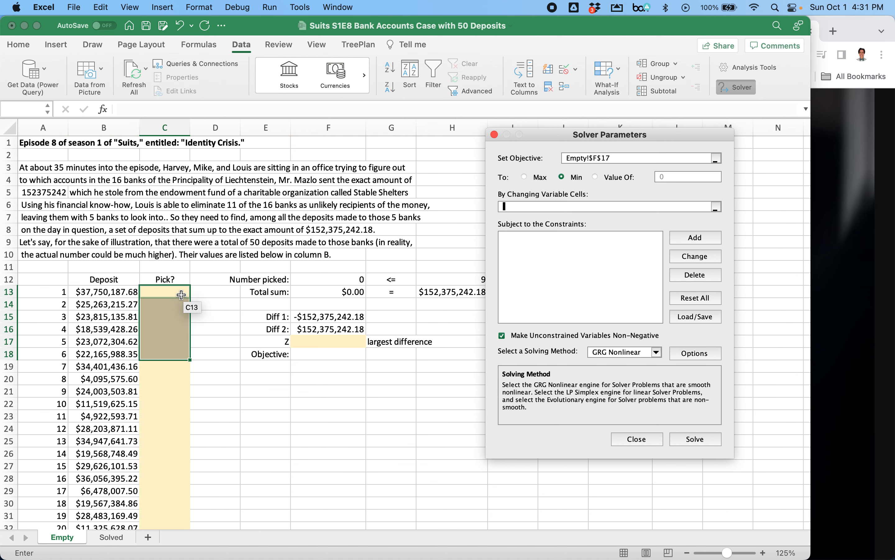
{"action": "left_click_drag", "start_coordinate": [181, 295], "coordinate": [181, 510]}
{"action": "scroll", "coordinate": [361, 335], "scroll_direction": "up", "scroll_amount": 2}
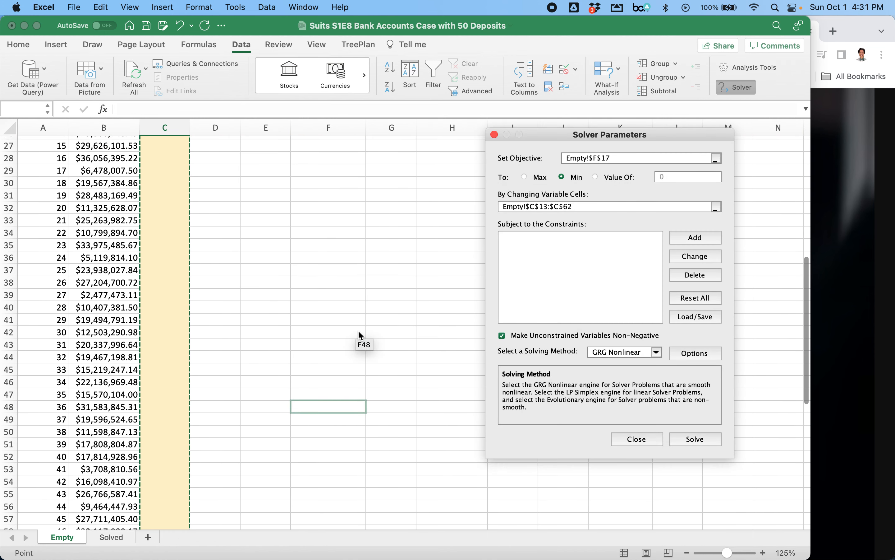
{"action": "scroll", "coordinate": [361, 334], "scroll_direction": "up", "scroll_amount": 10}
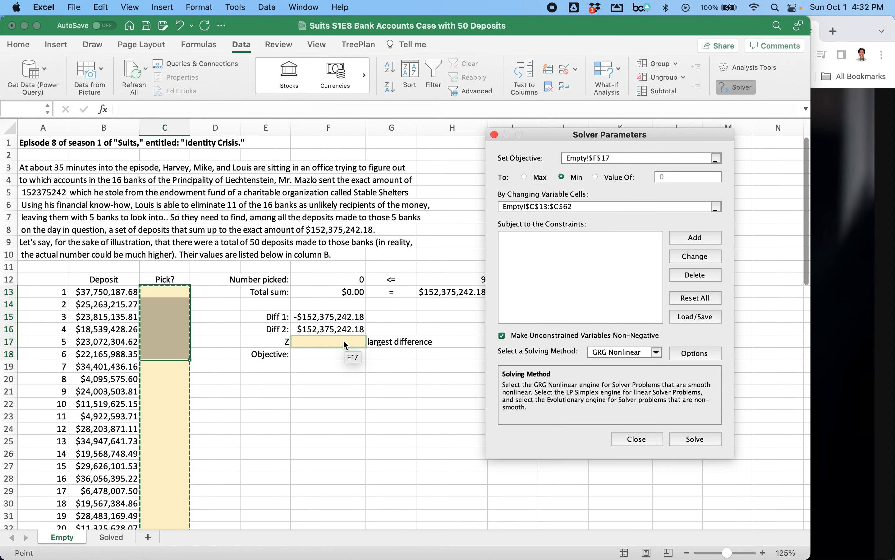
{"action": "type", "text": ","}
{"action": "left_click", "coordinate": [343, 342]}
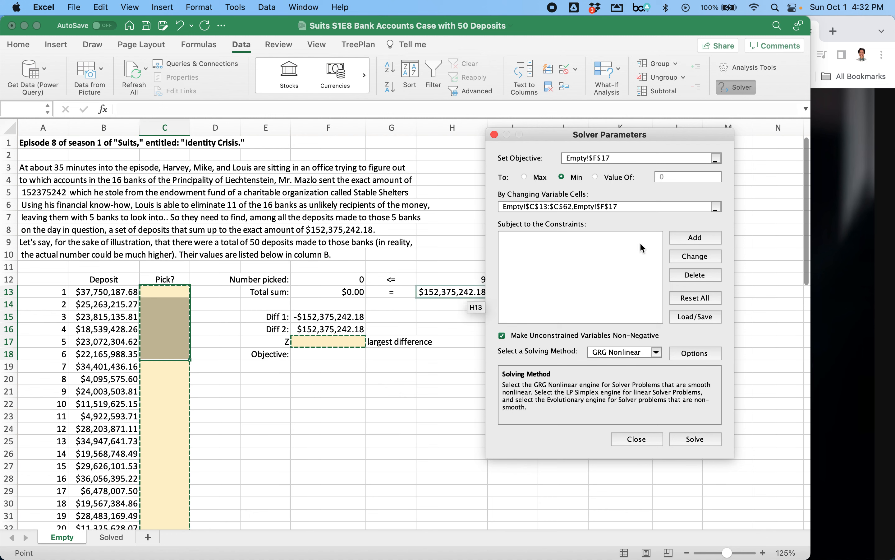
Add a Solver constraint that the number picked in F12 is <= the limit in H12.
{"action": "left_click", "coordinate": [683, 236]}
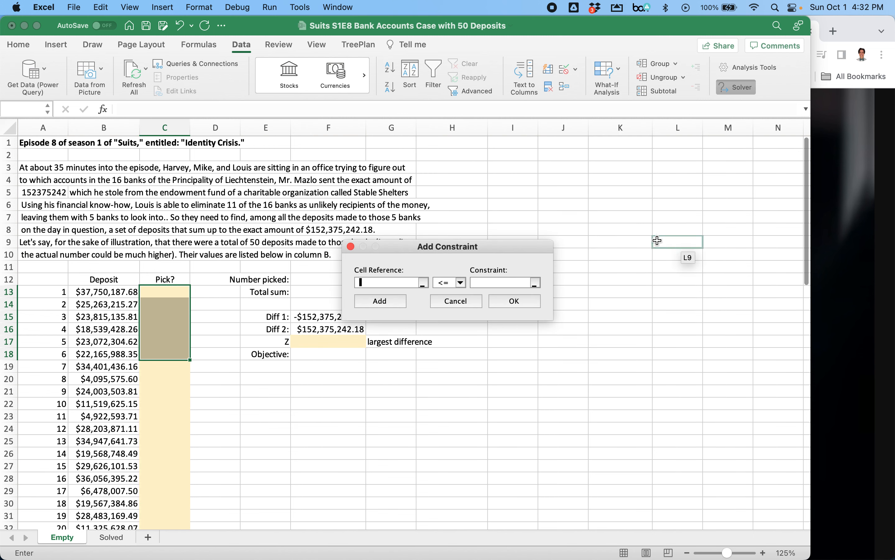
{"action": "left_click_drag", "start_coordinate": [541, 248], "coordinate": [644, 375]}
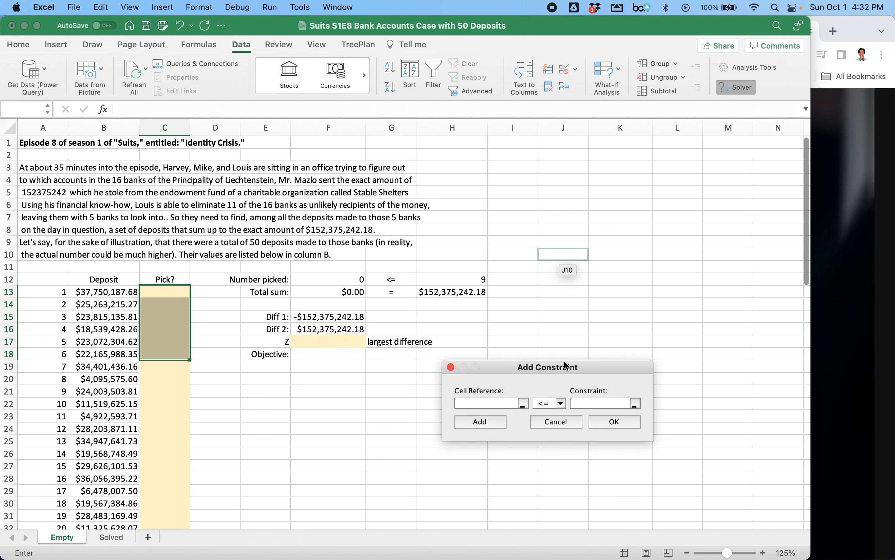
{"action": "left_click", "coordinate": [341, 279]}
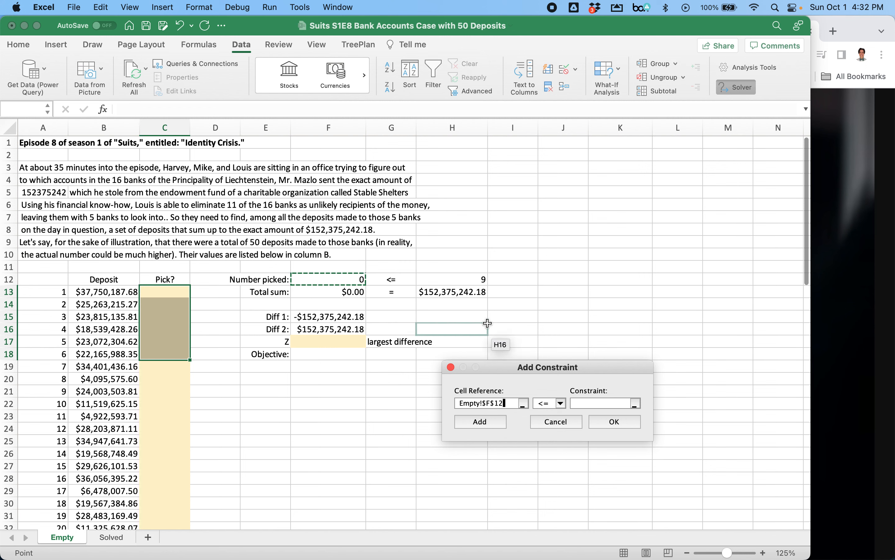
{"action": "left_click", "coordinate": [582, 401]}
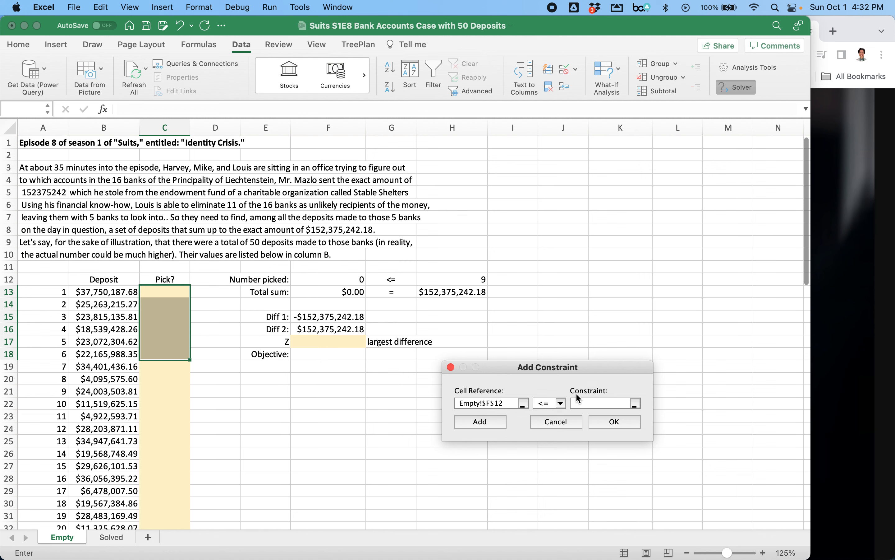
{"action": "left_click", "coordinate": [478, 284]}
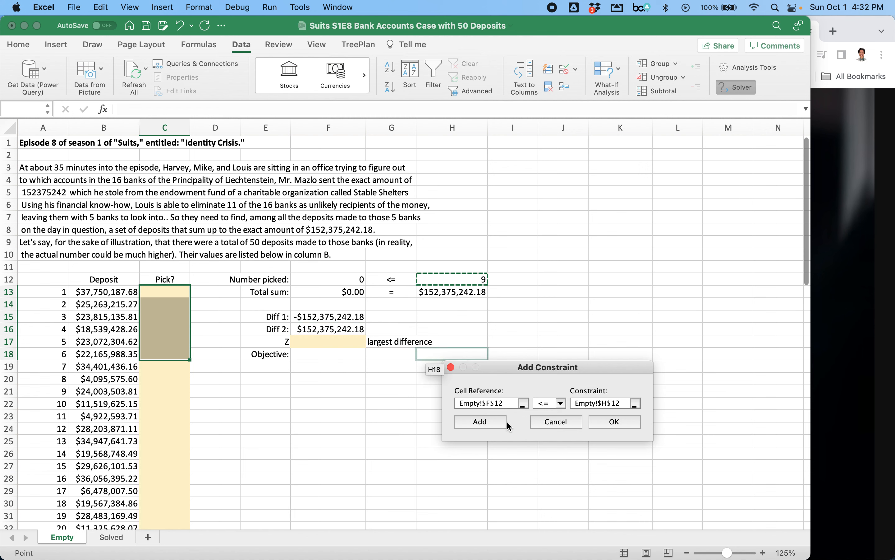
{"action": "left_click", "coordinate": [496, 420]}
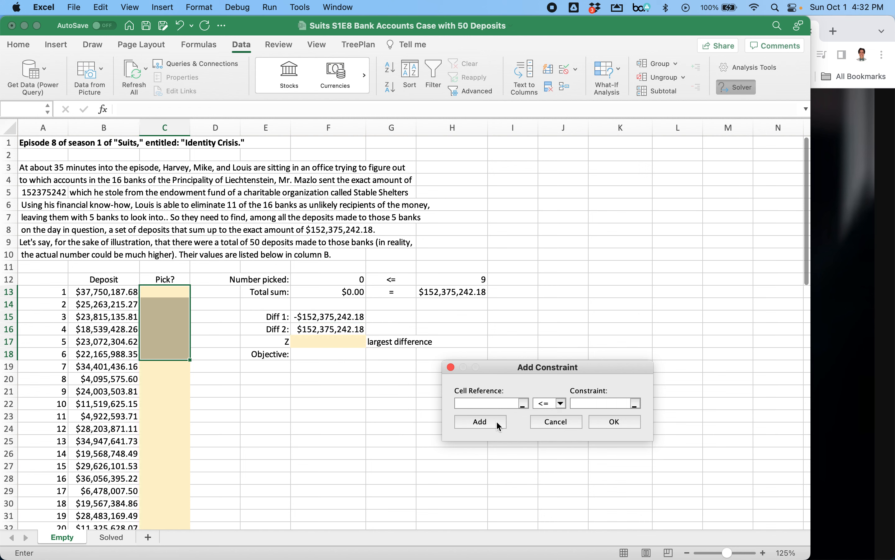
Add a Solver constraint that the Z cell F17 is >= Diff 1 in F15.
{"action": "left_click", "coordinate": [355, 341]}
{"action": "left_click", "coordinate": [561, 404]}
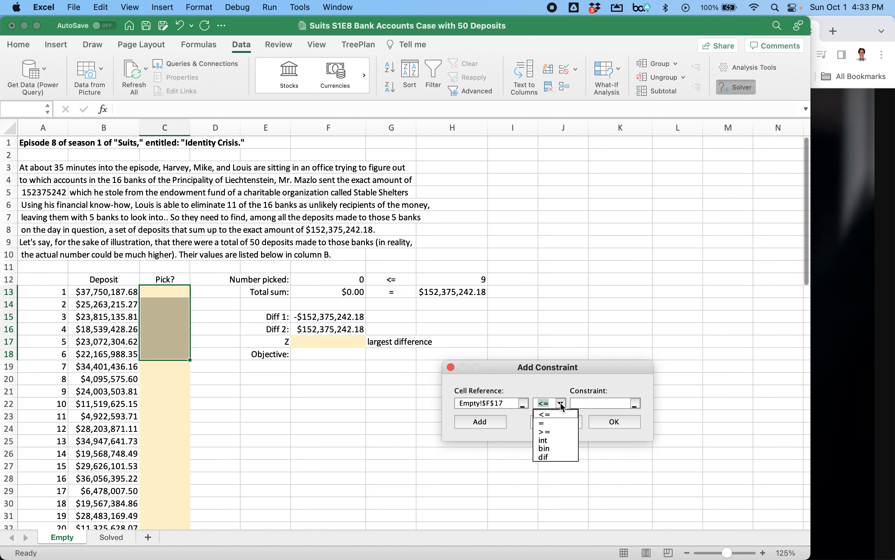
{"action": "left_click", "coordinate": [557, 431]}
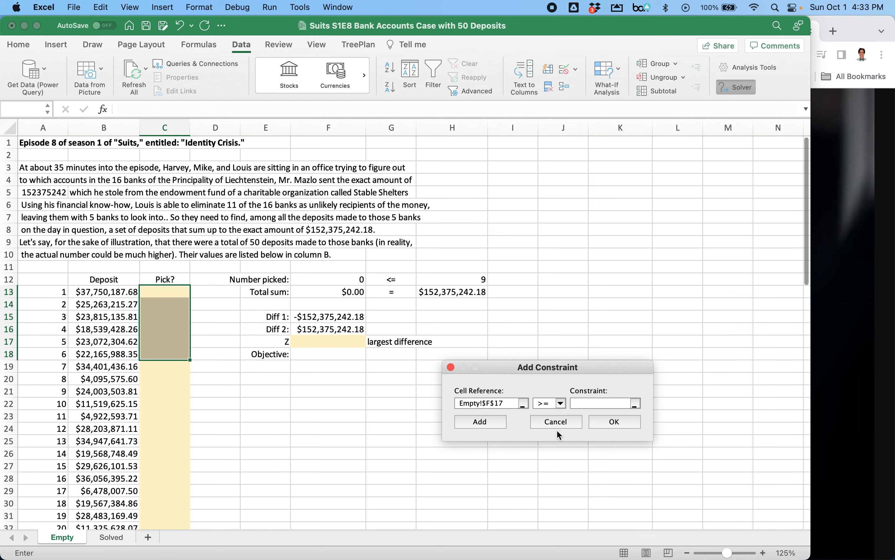
{"action": "left_click", "coordinate": [359, 317]}
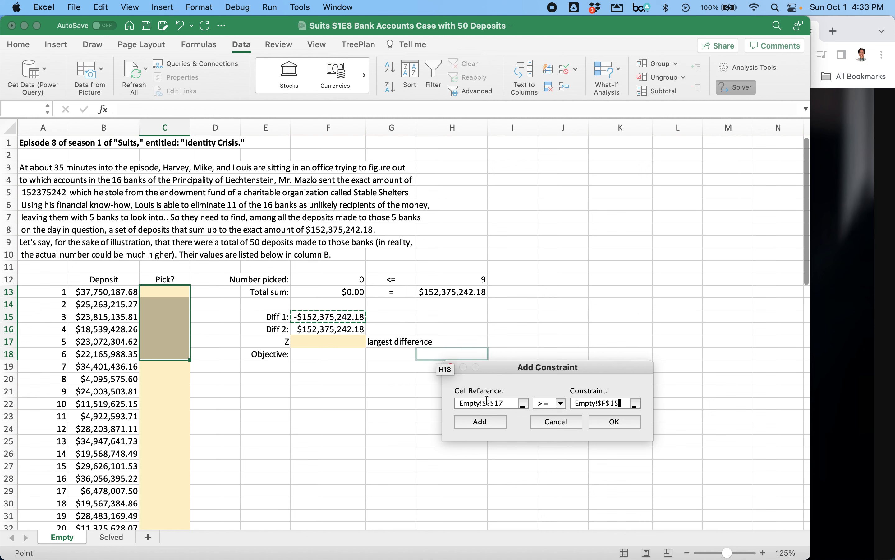
{"action": "left_click", "coordinate": [500, 423]}
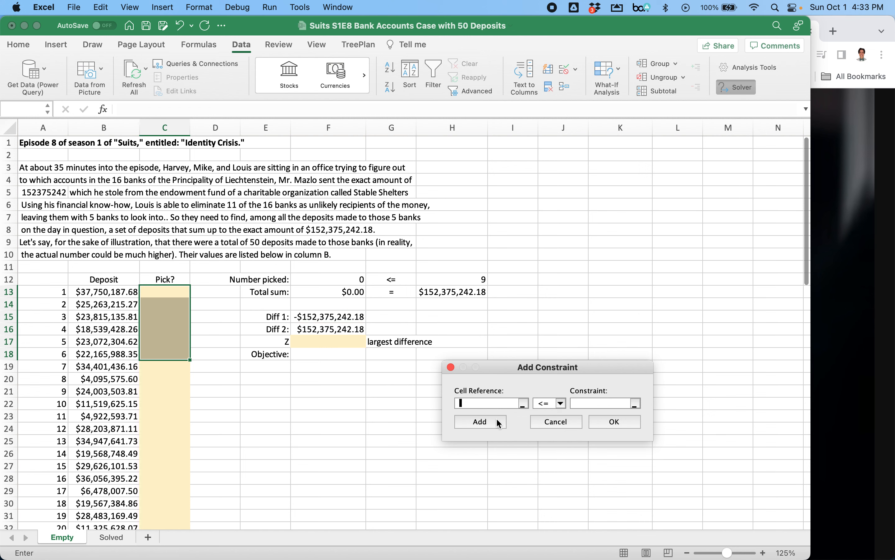
Add a Solver constraint that the Z cell F17 is >= Diff 2 in F16, and finish adding difference constraints.
{"action": "left_click", "coordinate": [353, 342]}
{"action": "left_click", "coordinate": [561, 403]}
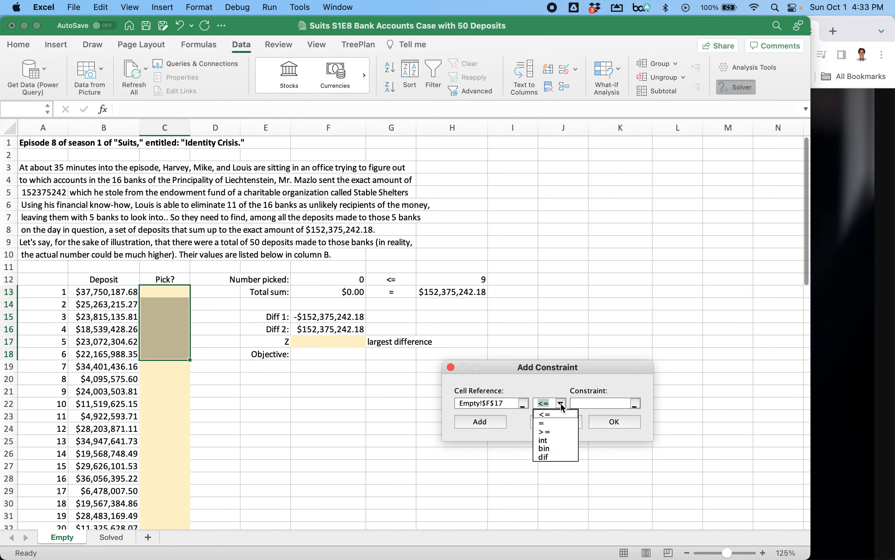
{"action": "left_click", "coordinate": [559, 431]}
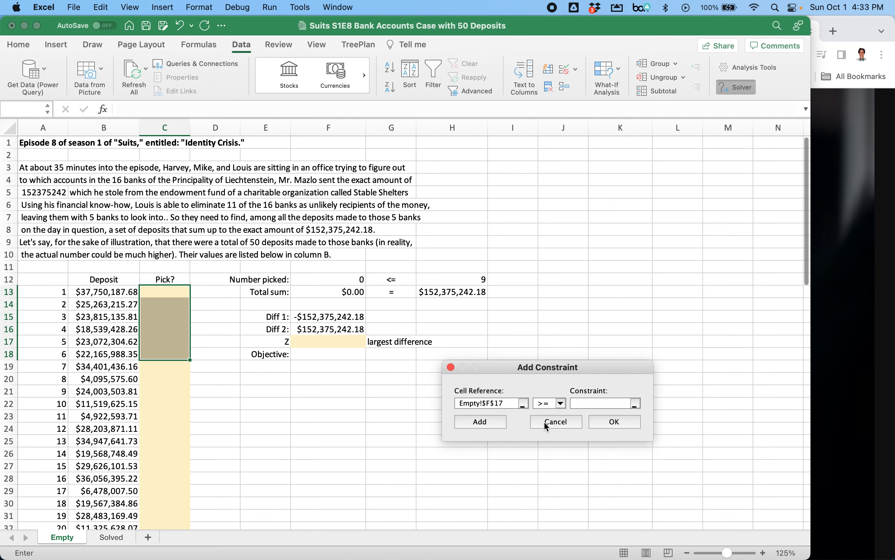
{"action": "left_click", "coordinate": [351, 328]}
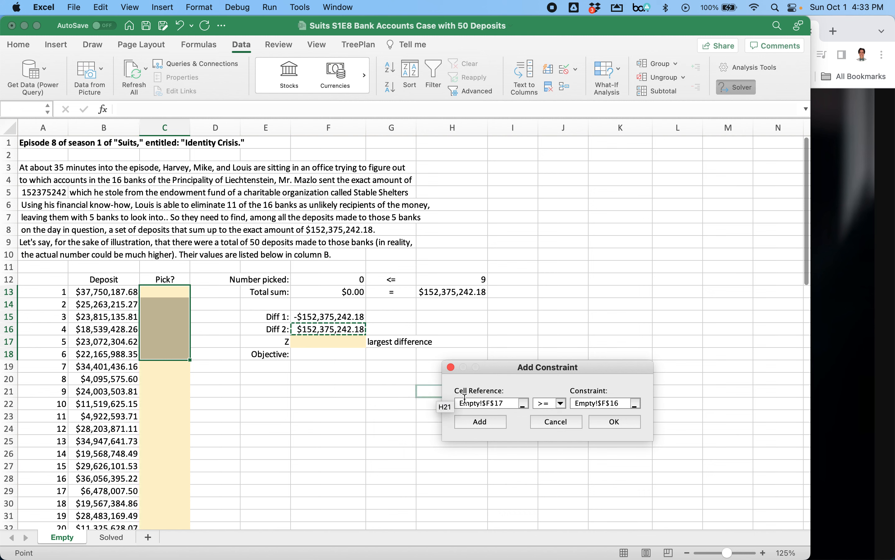
{"action": "left_click", "coordinate": [607, 419]}
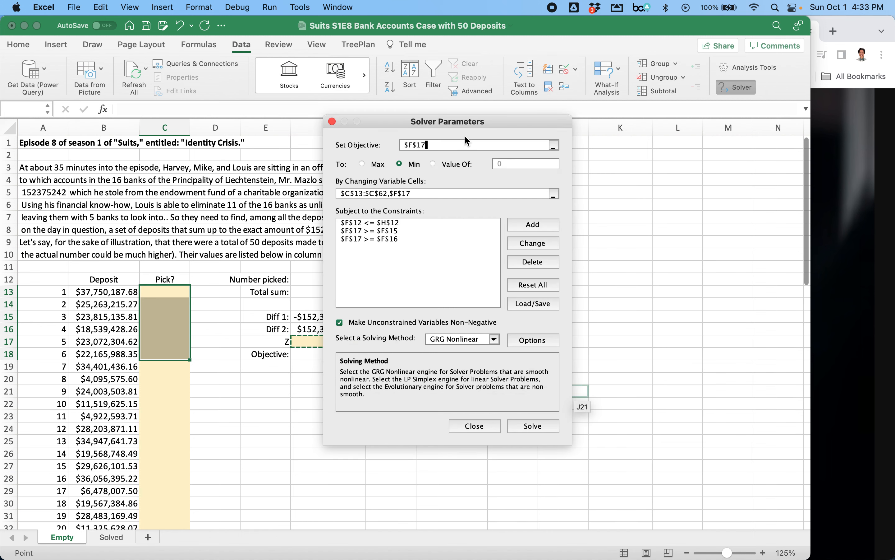
Add a Solver constraint that the pick cells C13:C62 are binary.
{"action": "left_click", "coordinate": [498, 126]}
{"action": "left_click_drag", "start_coordinate": [498, 126], "coordinate": [637, 184]}
{"action": "left_click", "coordinate": [661, 284]}
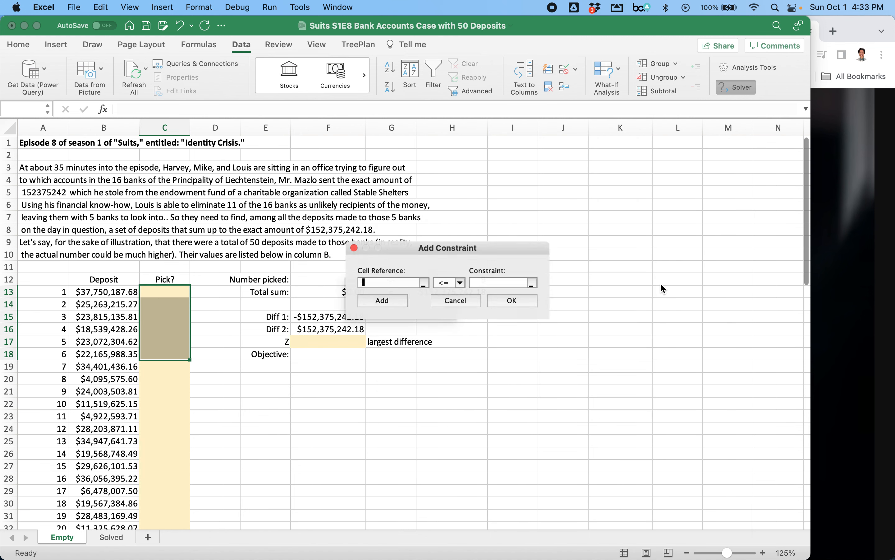
{"action": "left_click_drag", "start_coordinate": [182, 292], "coordinate": [176, 507]}
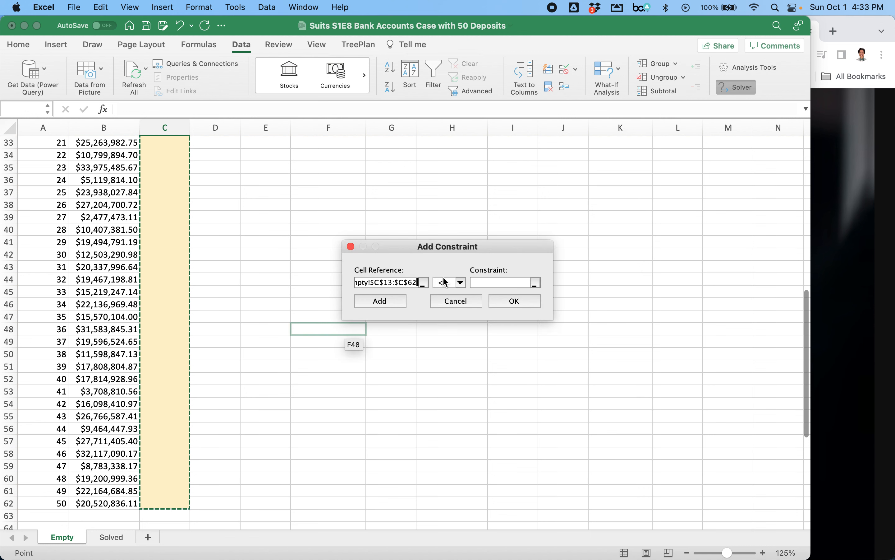
{"action": "left_click", "coordinate": [461, 282]}
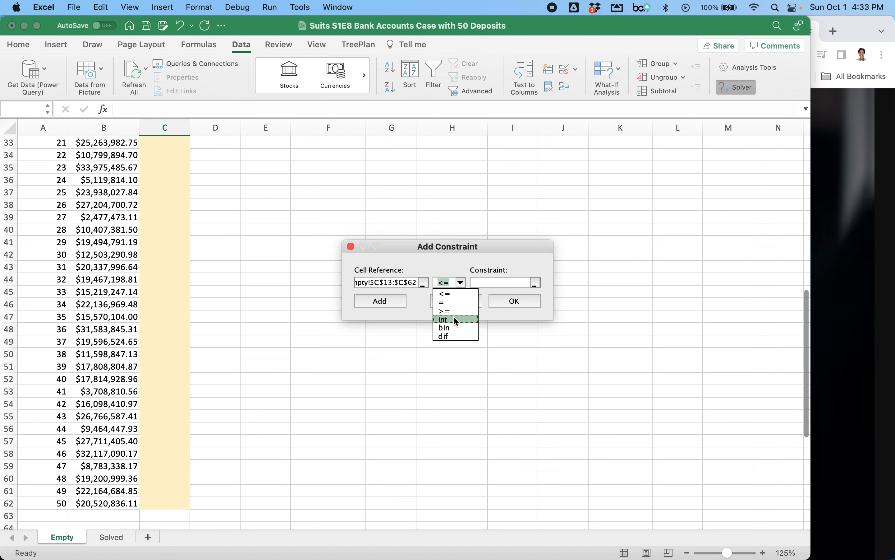
{"action": "left_click", "coordinate": [455, 328]}
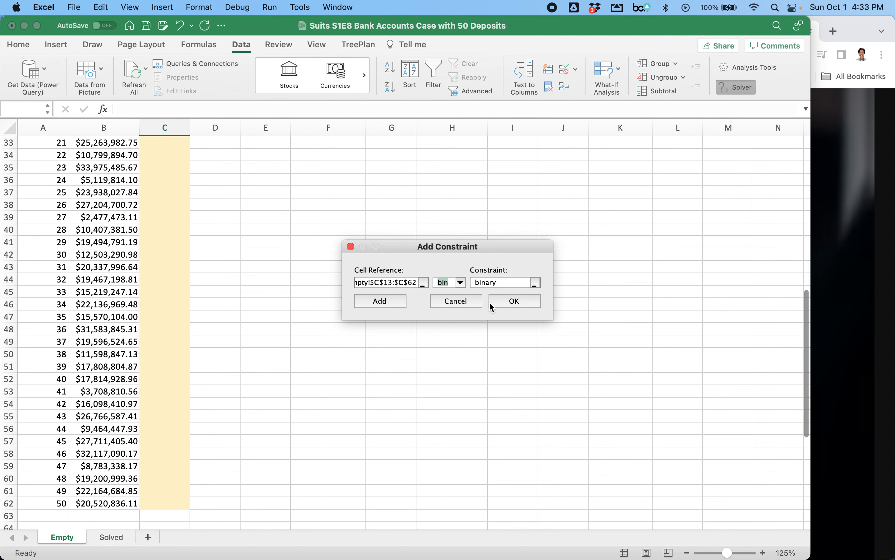
{"action": "left_click", "coordinate": [503, 301]}
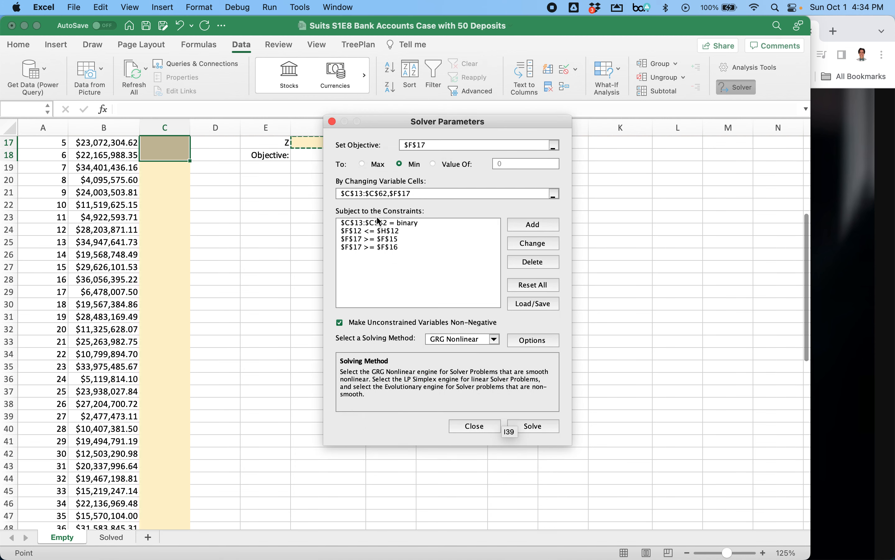
Set the solving method to Simplex LP and review the options for all methods, closing Solver without solving.
{"action": "left_click", "coordinate": [495, 338]}
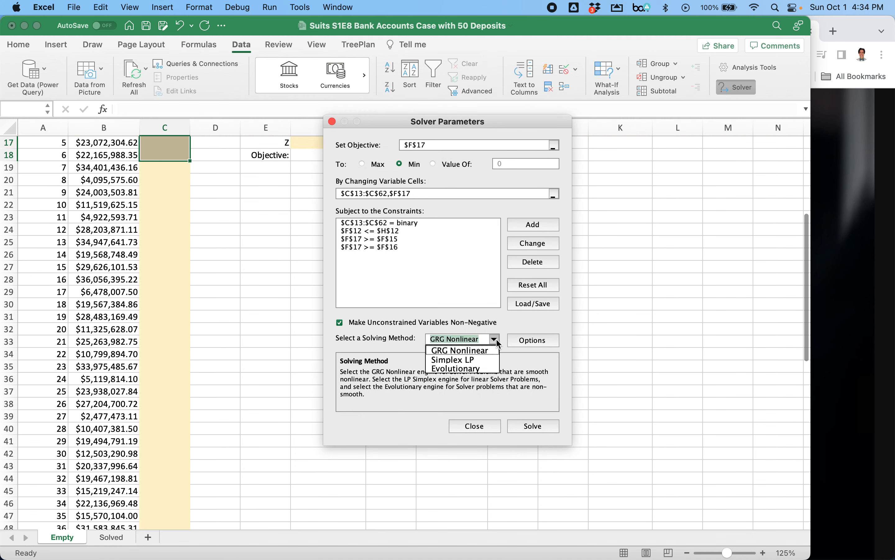
{"action": "left_click", "coordinate": [488, 358]}
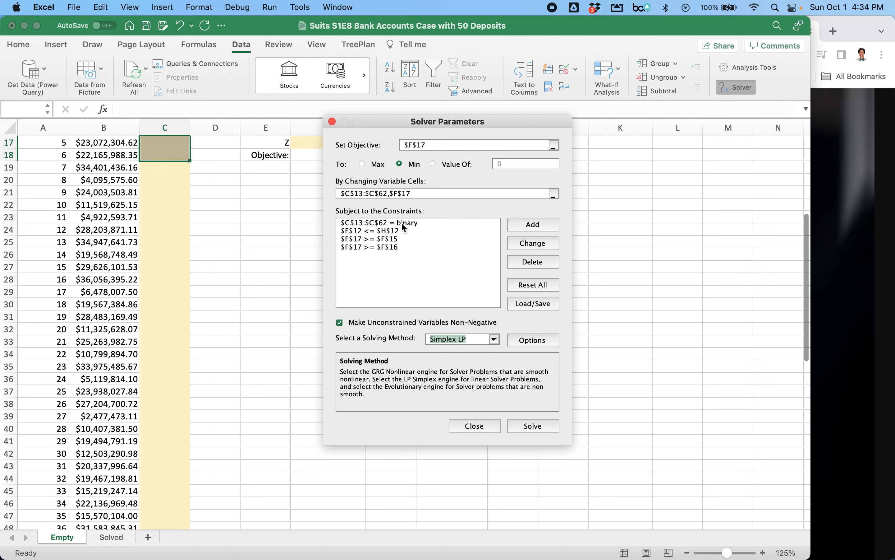
{"action": "left_click", "coordinate": [523, 343]}
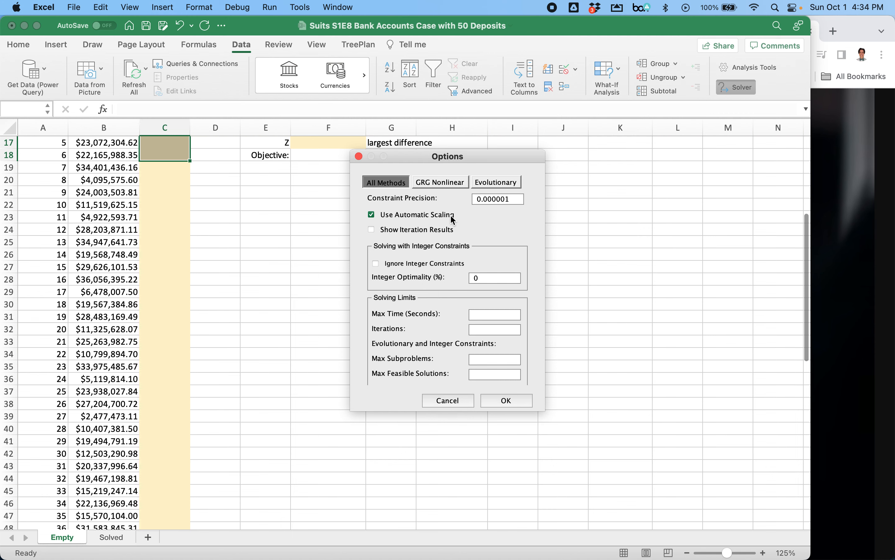
{"action": "left_click", "coordinate": [506, 400]}
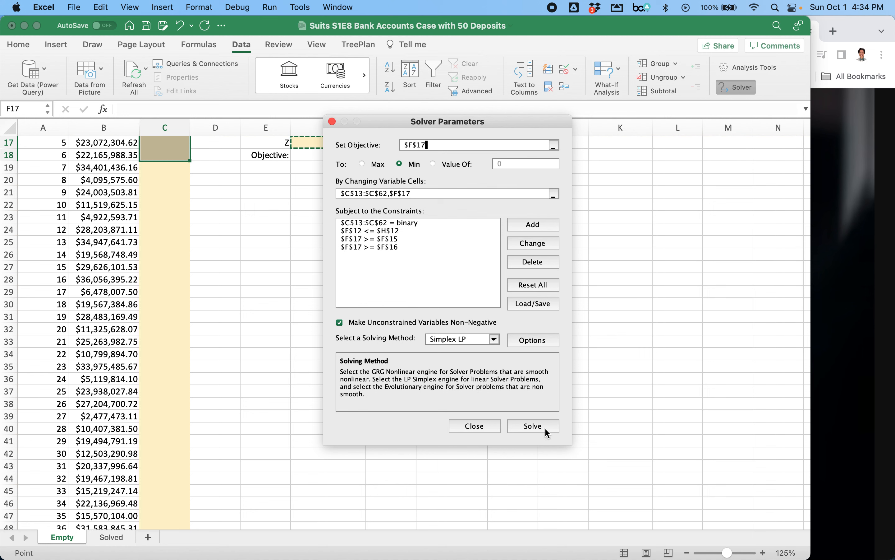
{"action": "left_click", "coordinate": [494, 429]}
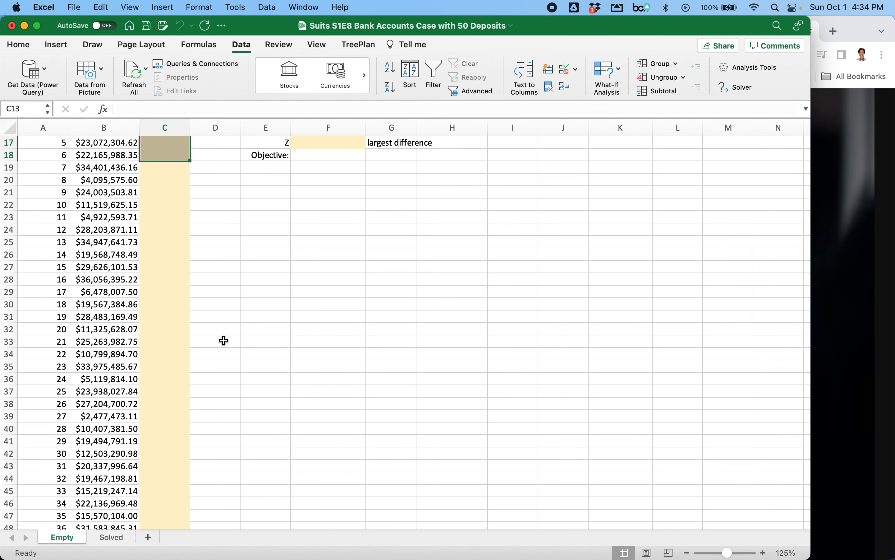
Examine the Solved sheet for which deposits are picked, their total against the target, and the differences and Z.
{"action": "left_click", "coordinate": [115, 538]}
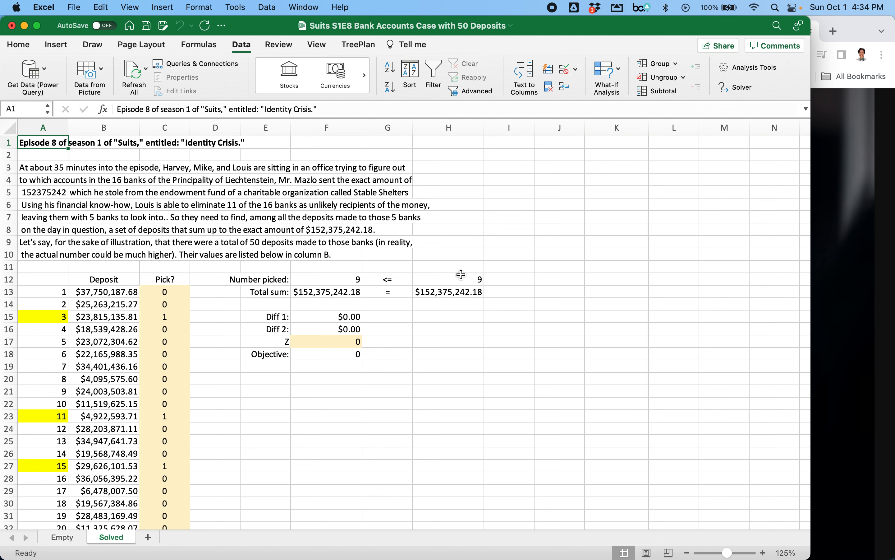
{"action": "scroll", "coordinate": [203, 318], "scroll_direction": "down", "scroll_amount": 5}
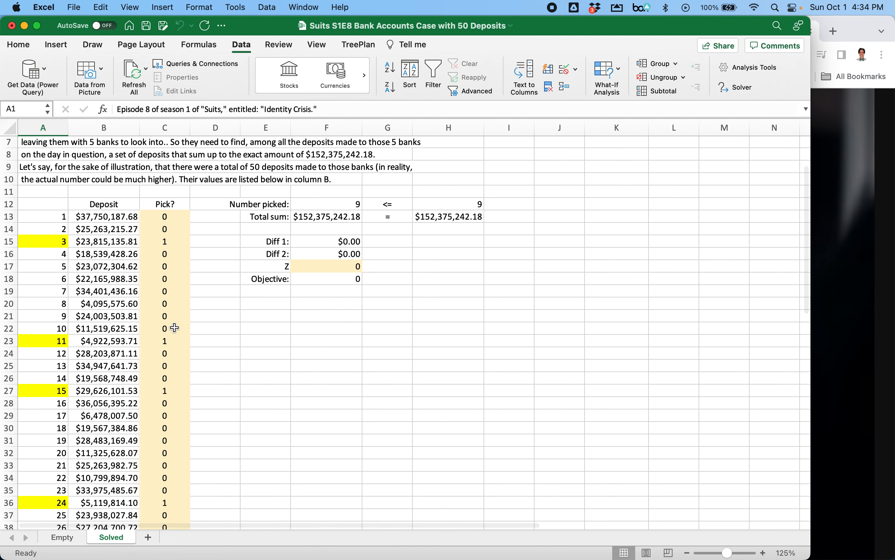
{"action": "scroll", "coordinate": [173, 392], "scroll_direction": "down", "scroll_amount": 9}
{"action": "scroll", "coordinate": [173, 392], "scroll_direction": "down", "scroll_amount": 10}
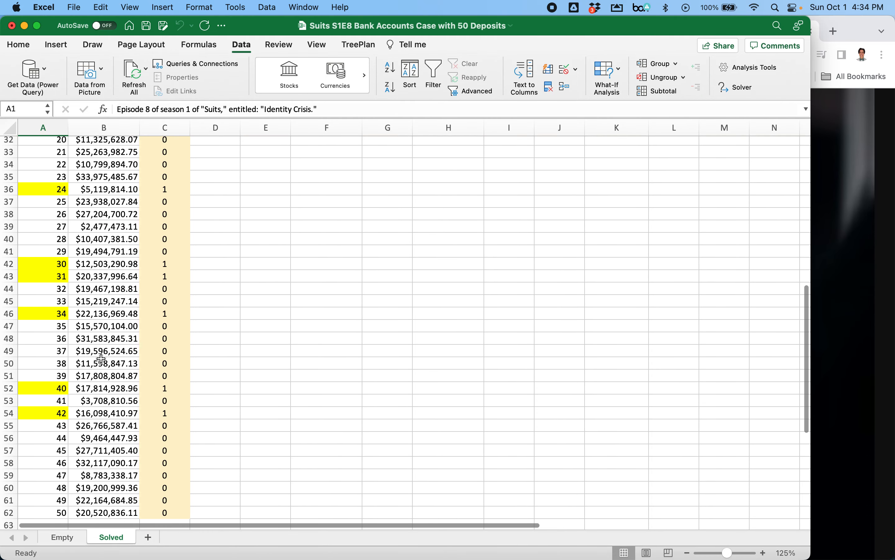
{"action": "scroll", "coordinate": [101, 415], "scroll_direction": "down", "scroll_amount": 6}
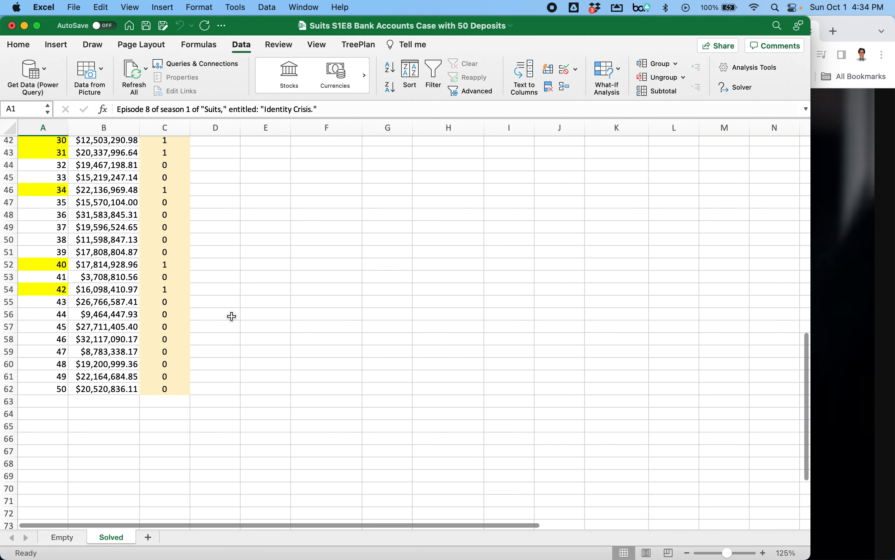
{"action": "scroll", "coordinate": [234, 316], "scroll_direction": "up", "scroll_amount": 20}
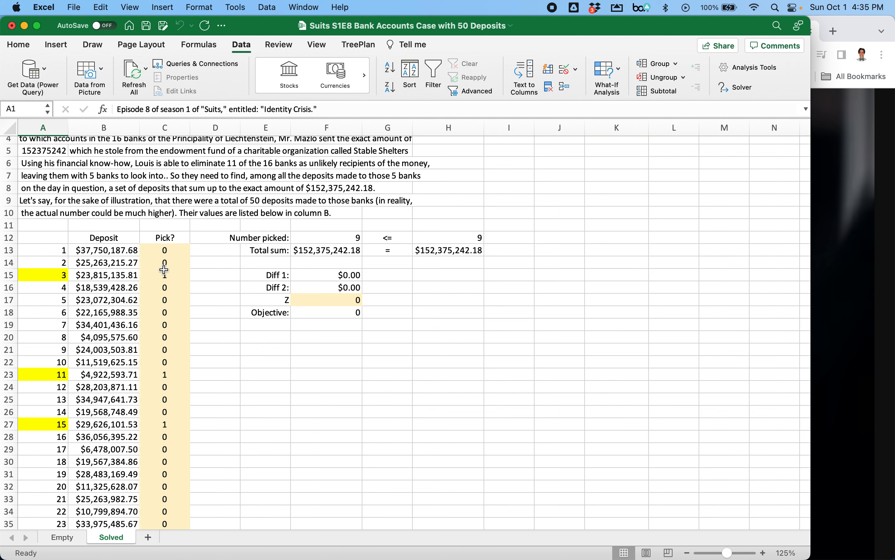
{"action": "left_click", "coordinate": [182, 278]}
{"action": "left_click", "coordinate": [216, 276]}
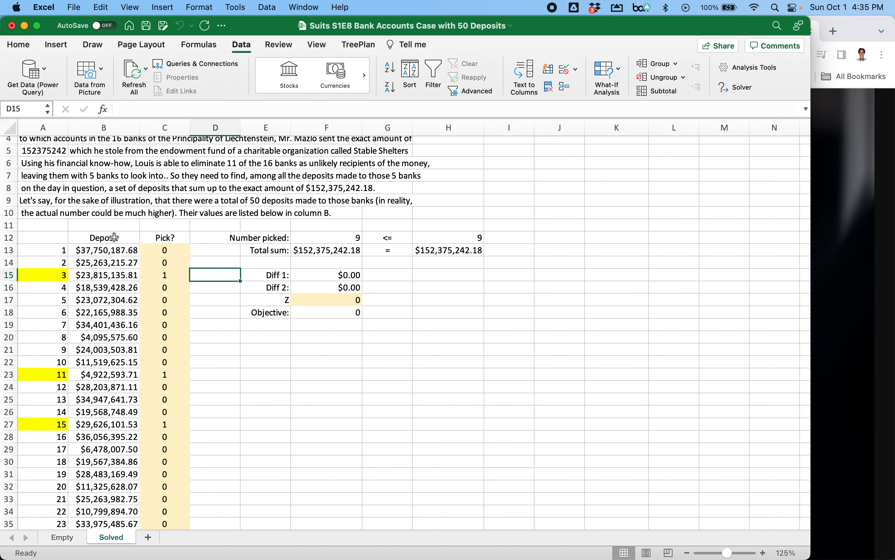
{"action": "scroll", "coordinate": [97, 230], "scroll_direction": "up", "scroll_amount": 3}
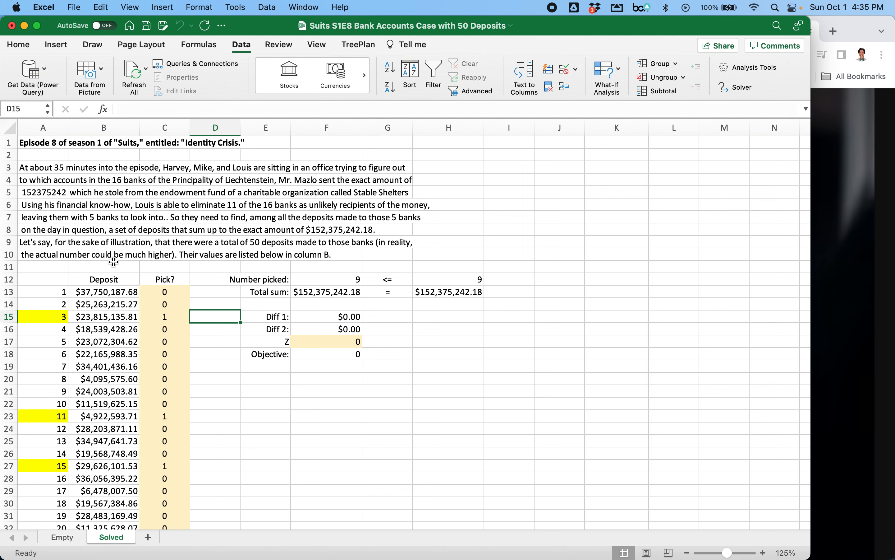
{"action": "left_click", "coordinate": [46, 145]}
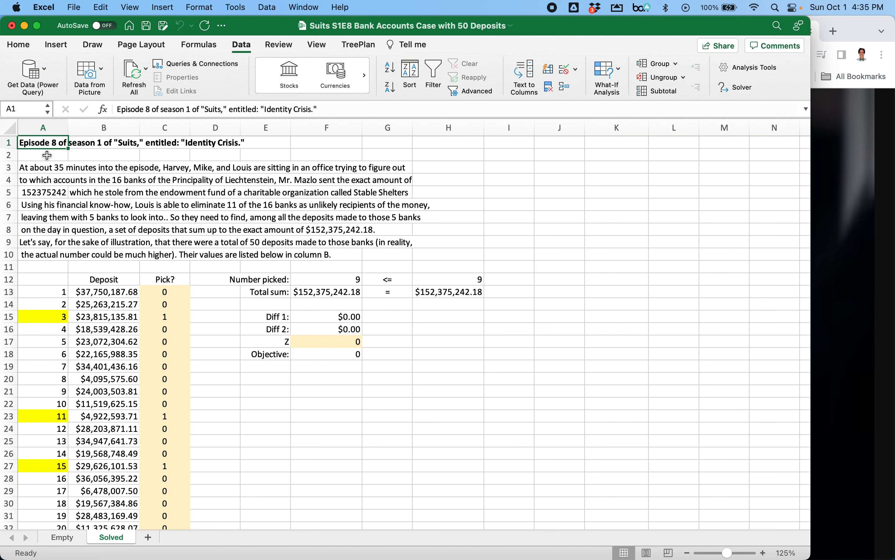